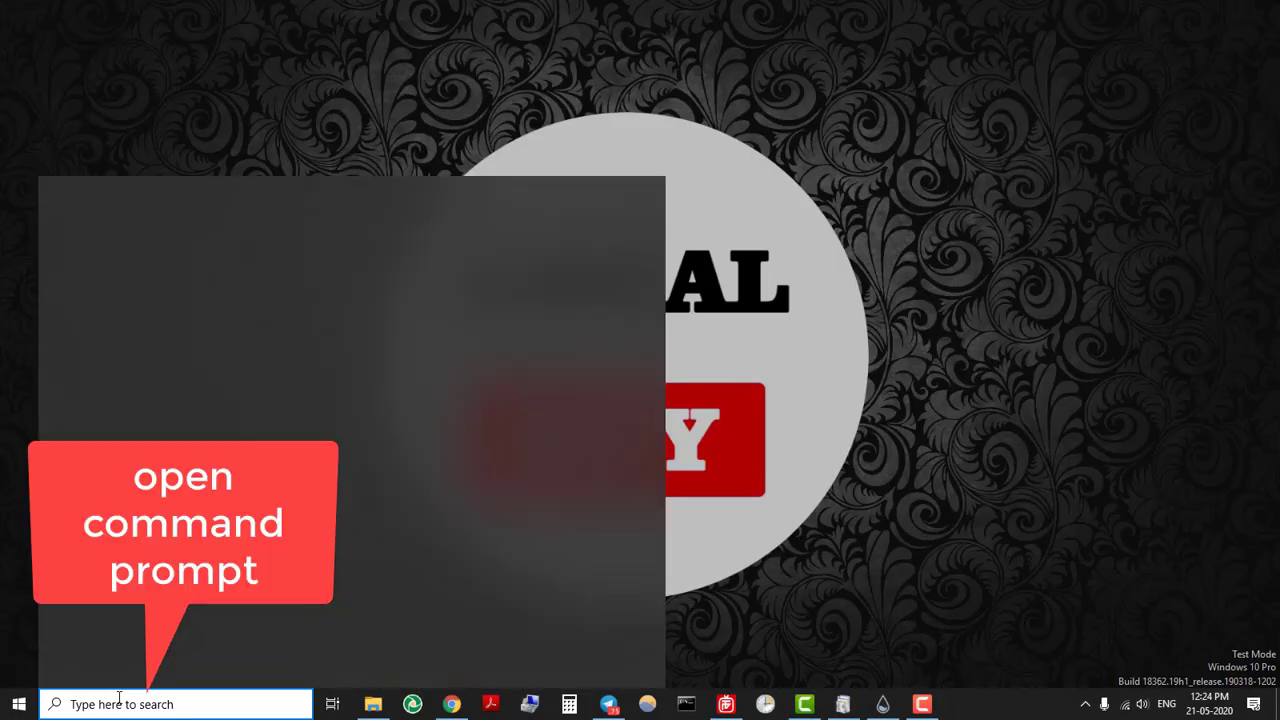
Open Command Prompt and start a telnet session to the router at 192.168.1.1.
text(cmd)
key(Return)
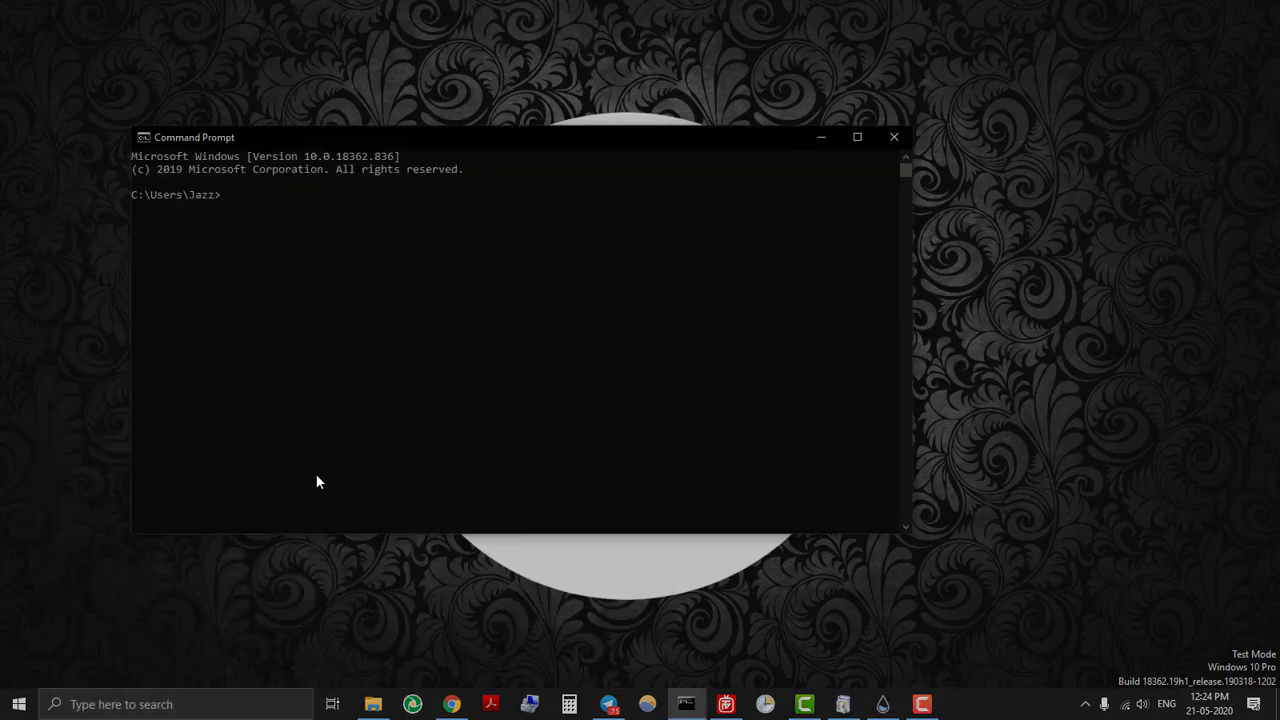
text(telnet 192.168.1.1)
key(Return)
Log in with the router's username and password, then run help to list commands.
text(admin)
key(Return)
key(Return)
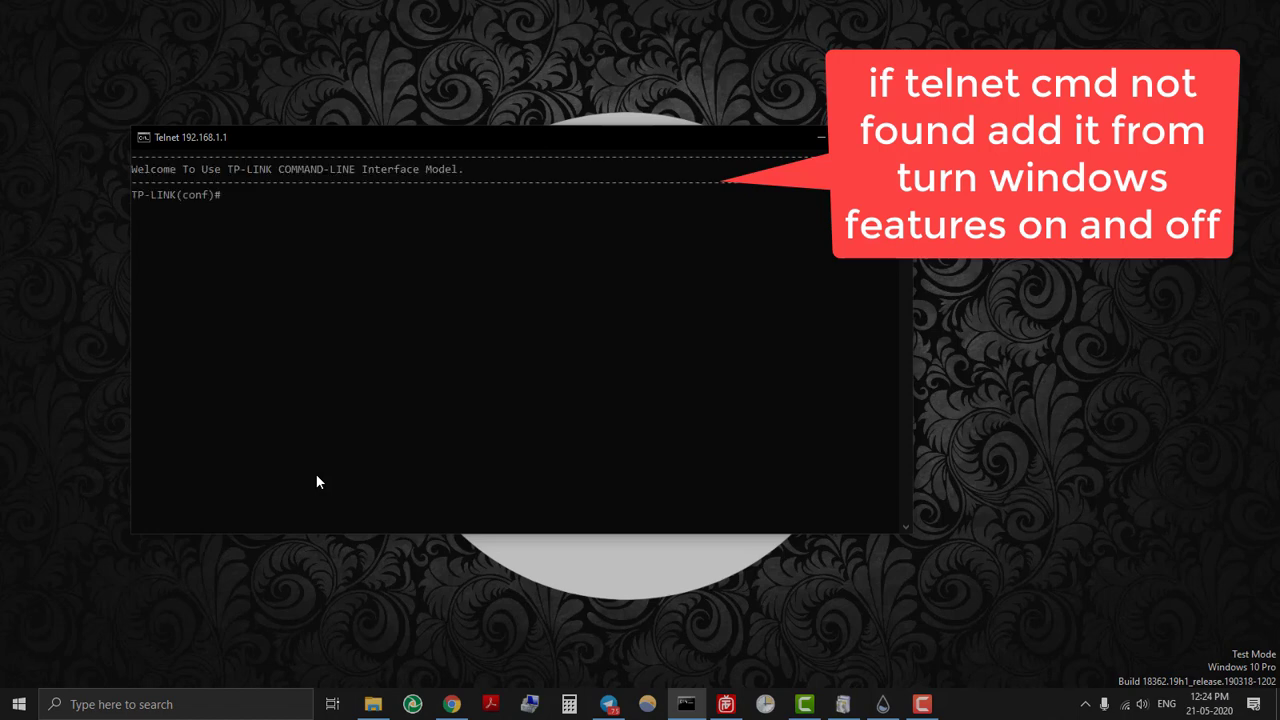
text(help)
key(Return)
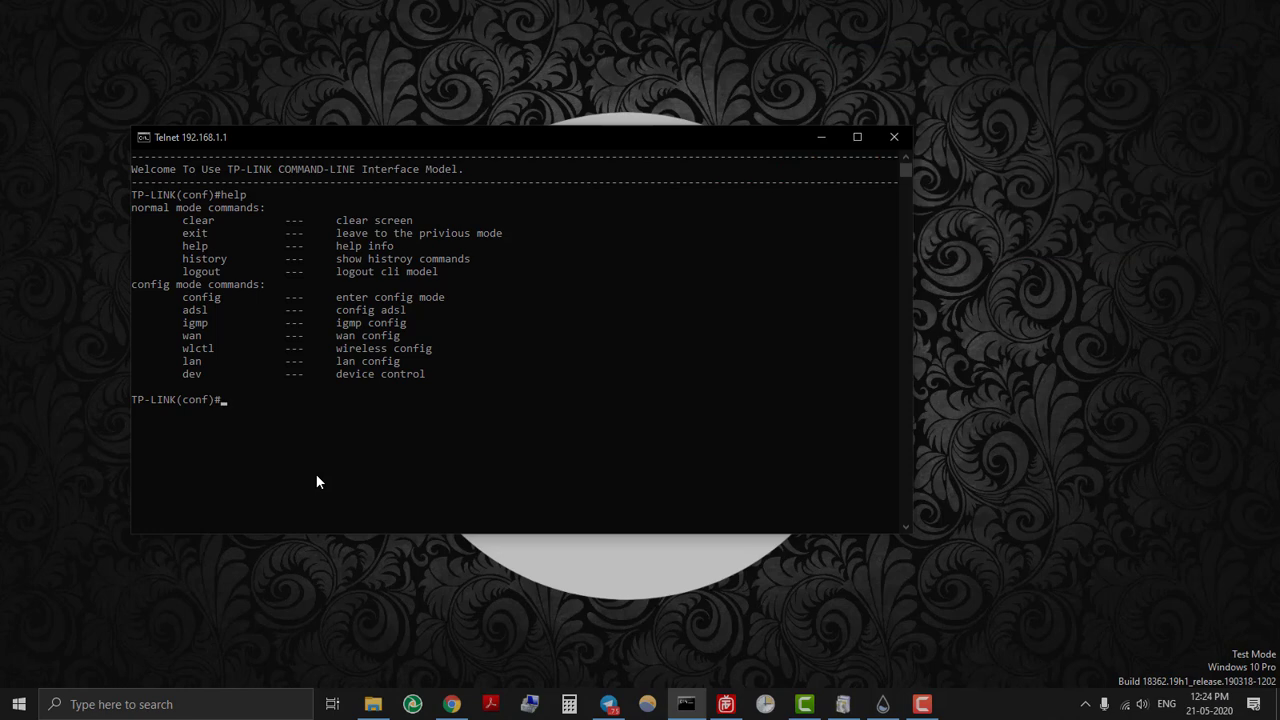
Run wlctl, then wlctl show to display the router's wireless status.
drag(218, 349, 443, 349)
click(303, 419)
text(wlctl)
key(Return)
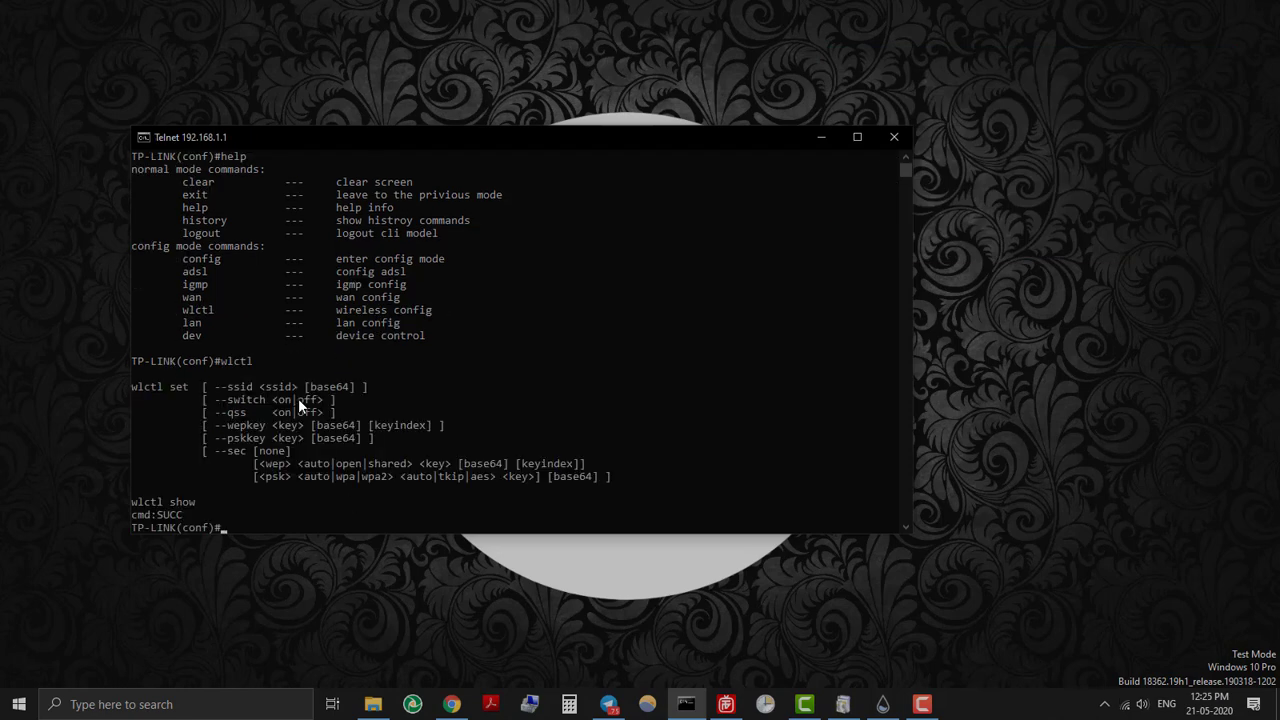
key(Up)
text(show)
key(Return)
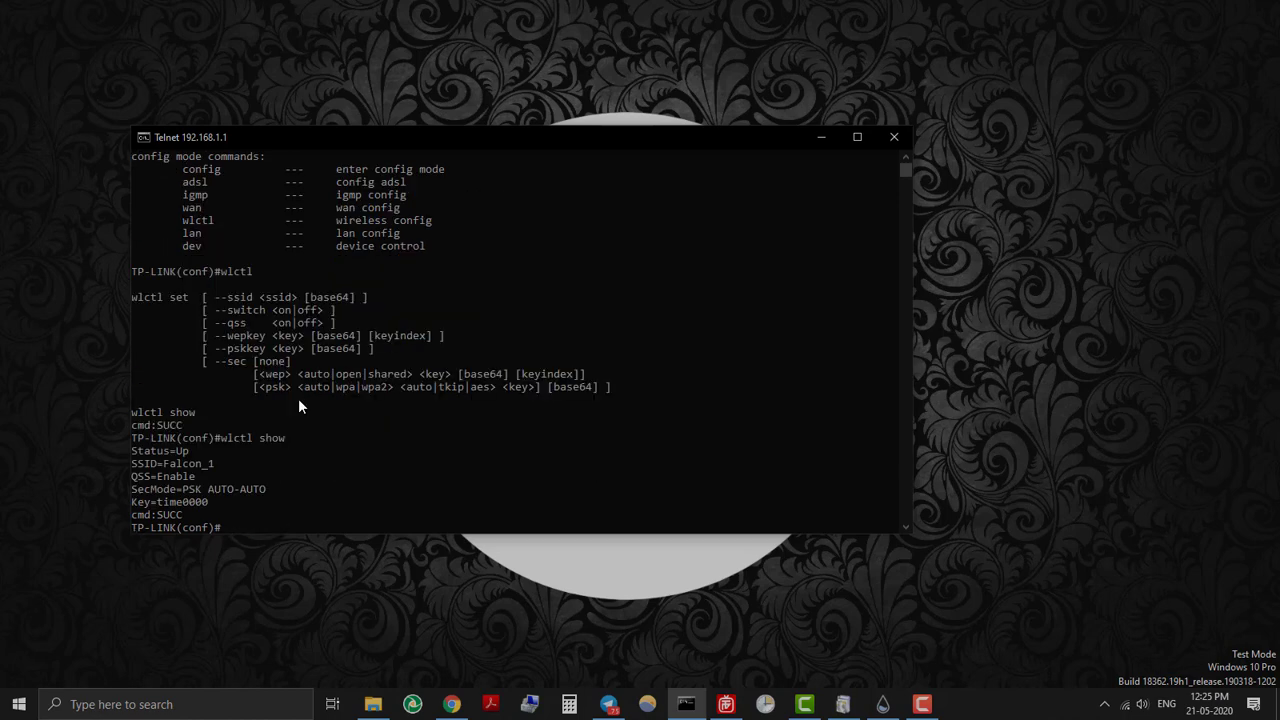
Copy the Status, SSID and wireless key lines from the wlctl show output.
drag(138, 448, 212, 474)
drag(138, 502, 198, 504)
right_click(215, 505)
click(281, 527)
scroll(180, 283, up, 1)
scroll(353, 366, down, 2)
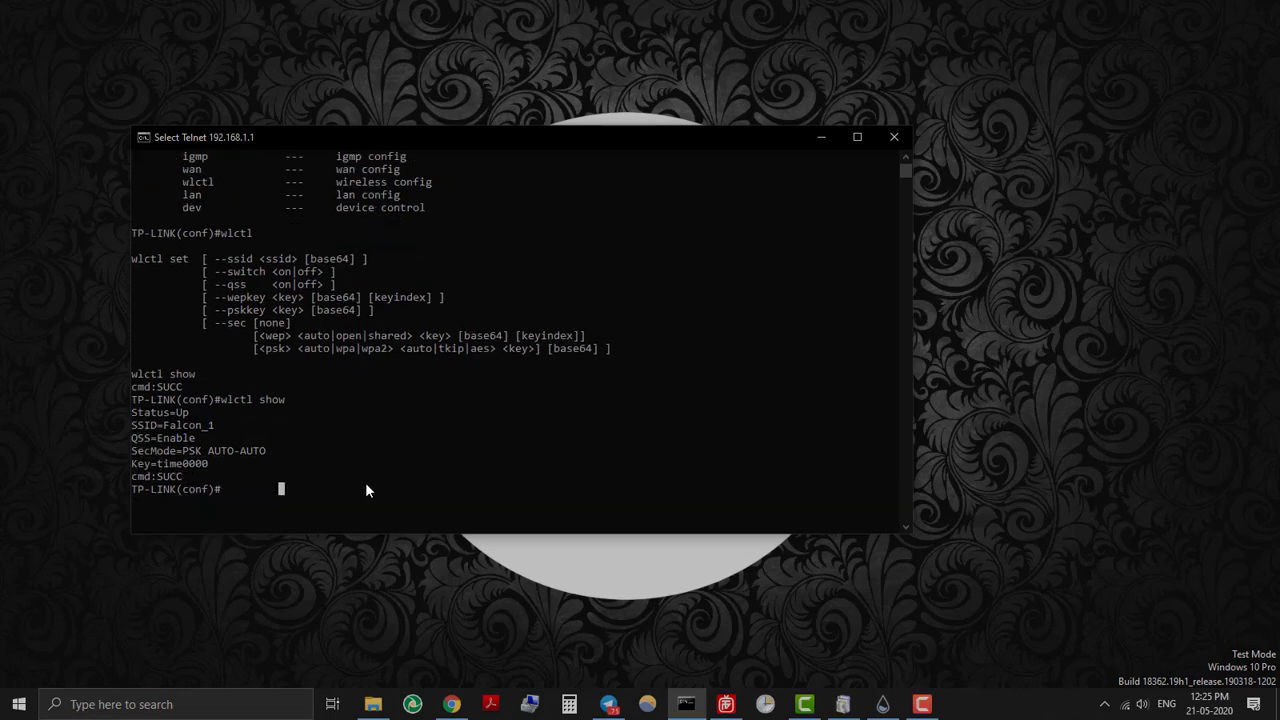
Run help and dev to list the dev sub-commands, including reboot.
text(help)
key(Return)
text(dev)
key(Return)
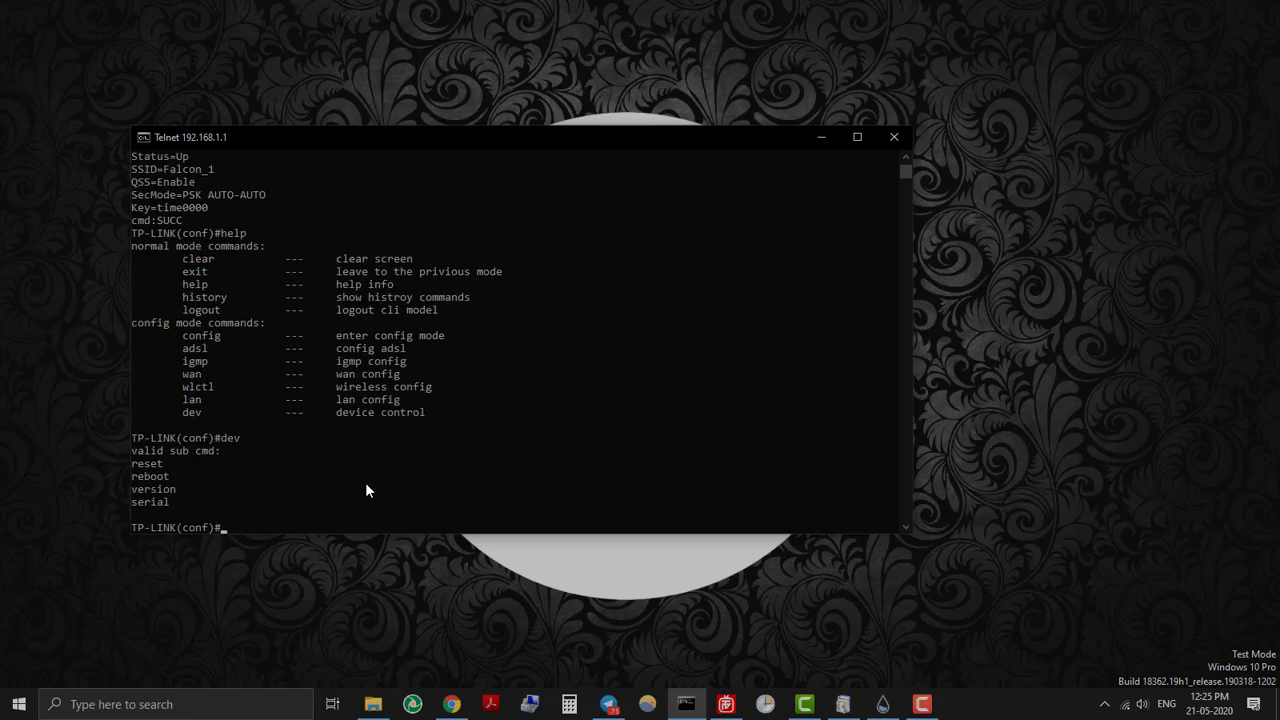
Run dev version to show software 0.6.0 2.12 v000c.0 Build 140613, then type dev reboot.
text(dev vers)
key(Return)
key(Up)
text(ion)
key(Return)
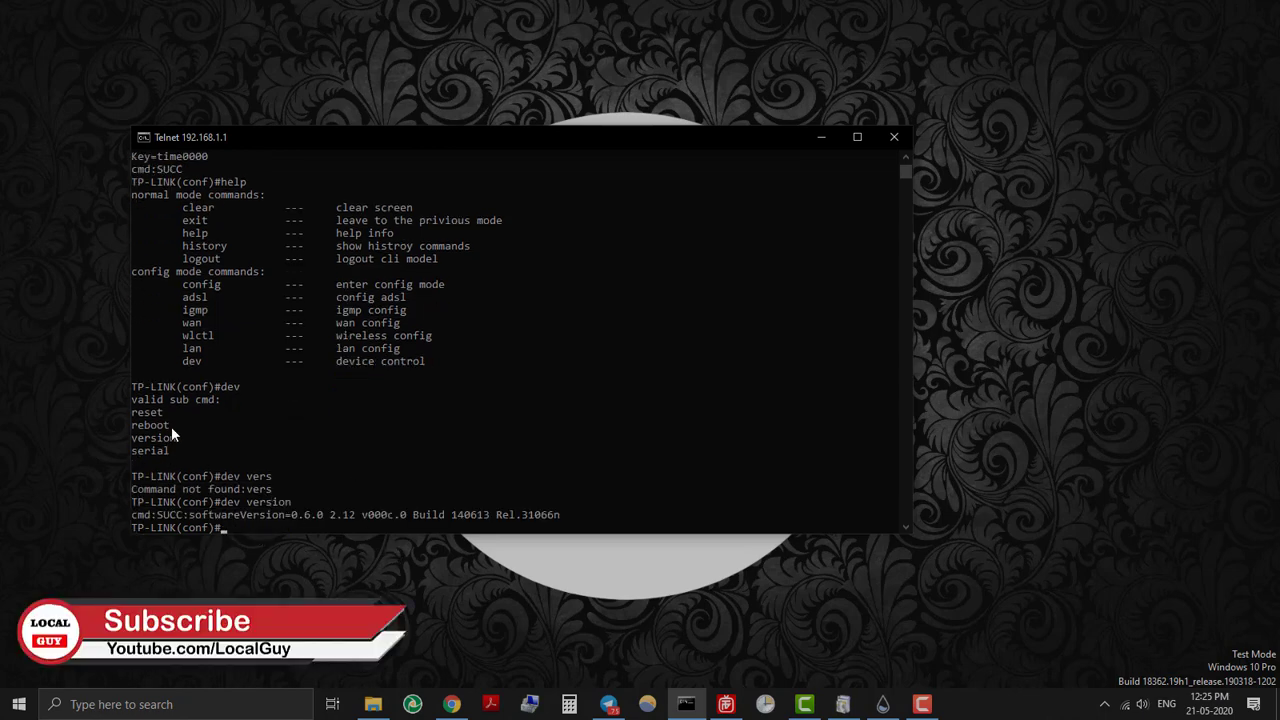
text(dev reboot)
Open wifi reboot.txt from the D:\wifi reboot folder in Notepad.
click(804, 704)
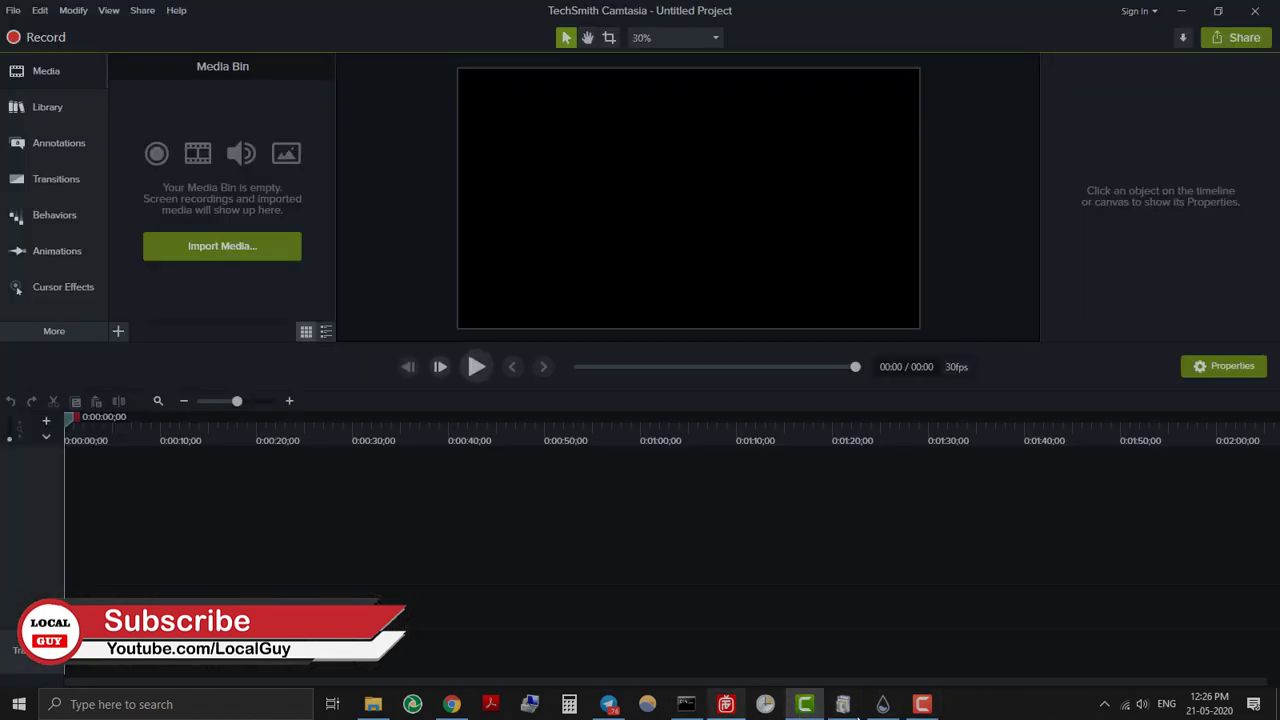
click(804, 704)
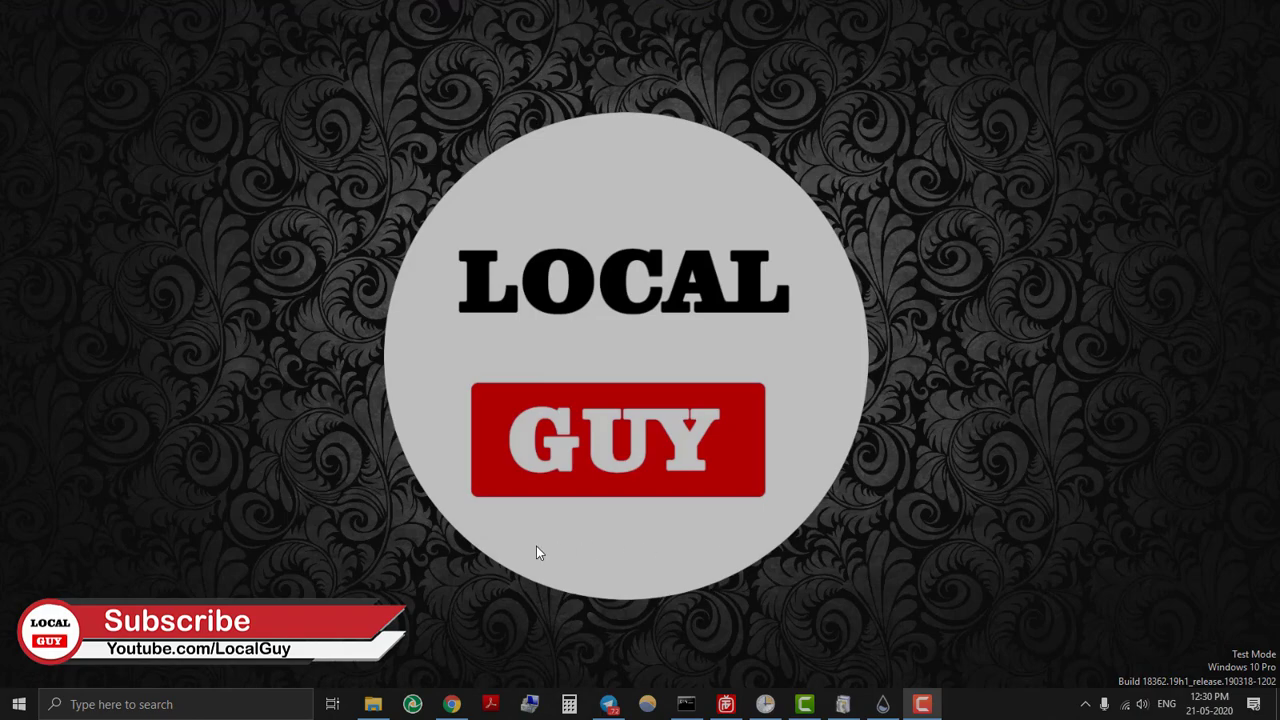
click(372, 704)
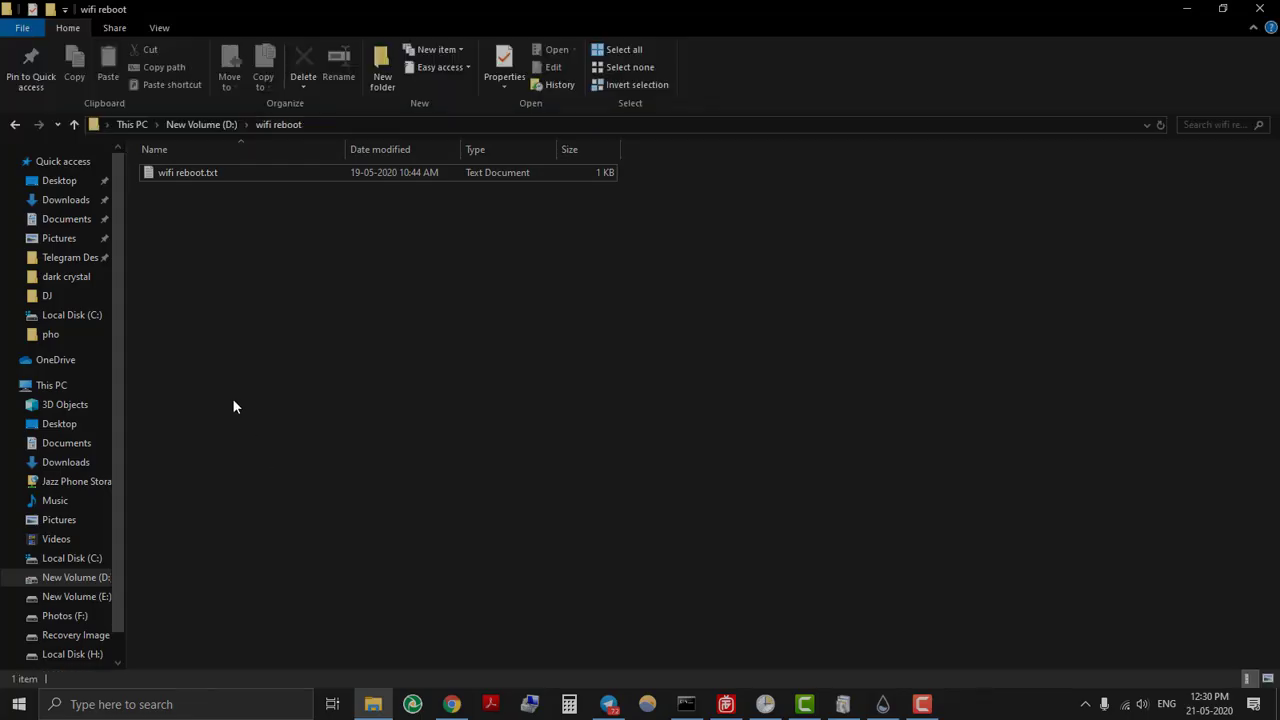
double_click(193, 172)
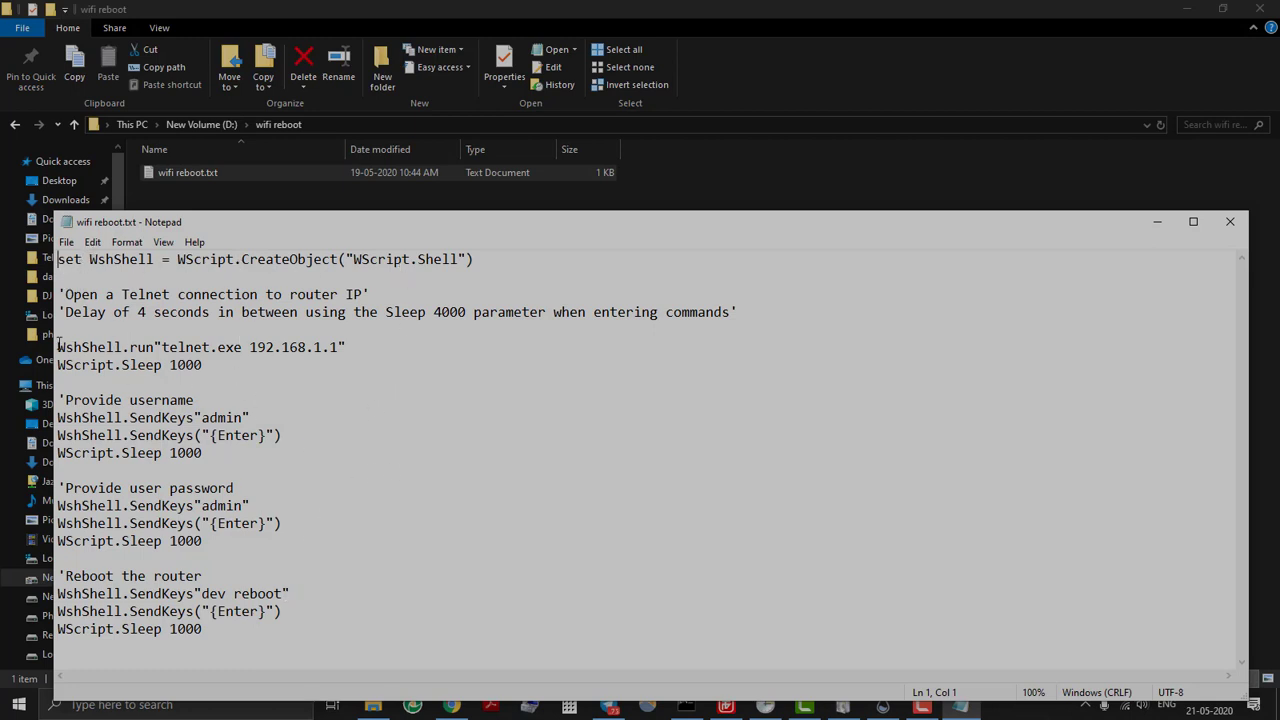
Highlight the router IP, username, password and dev reboot lines in the script.
drag(348, 347, 250, 347)
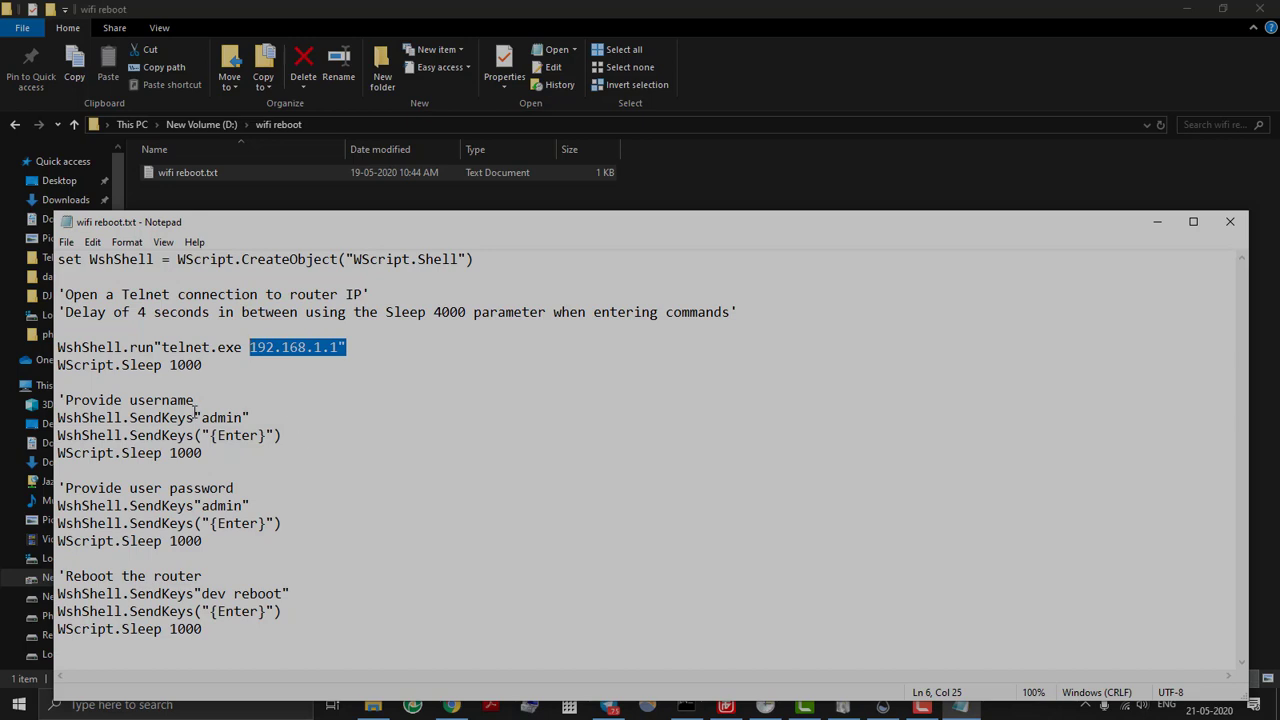
drag(195, 400, 129, 400)
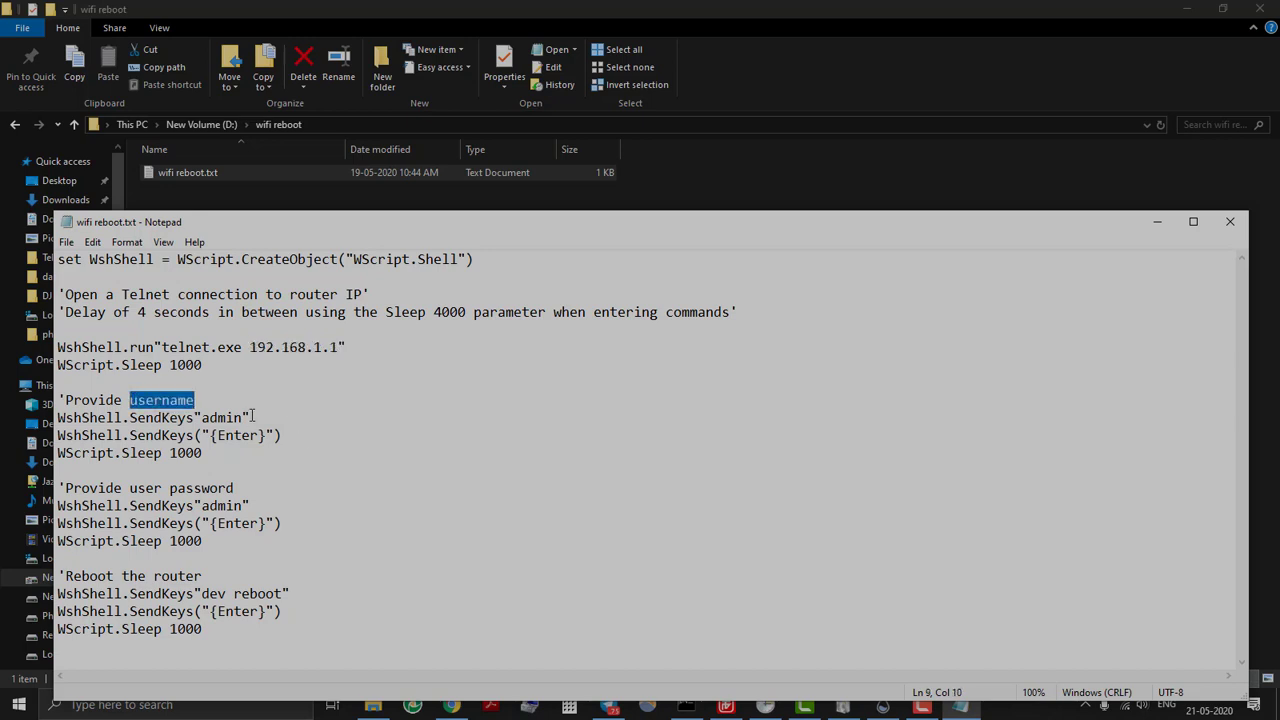
drag(252, 418, 196, 416)
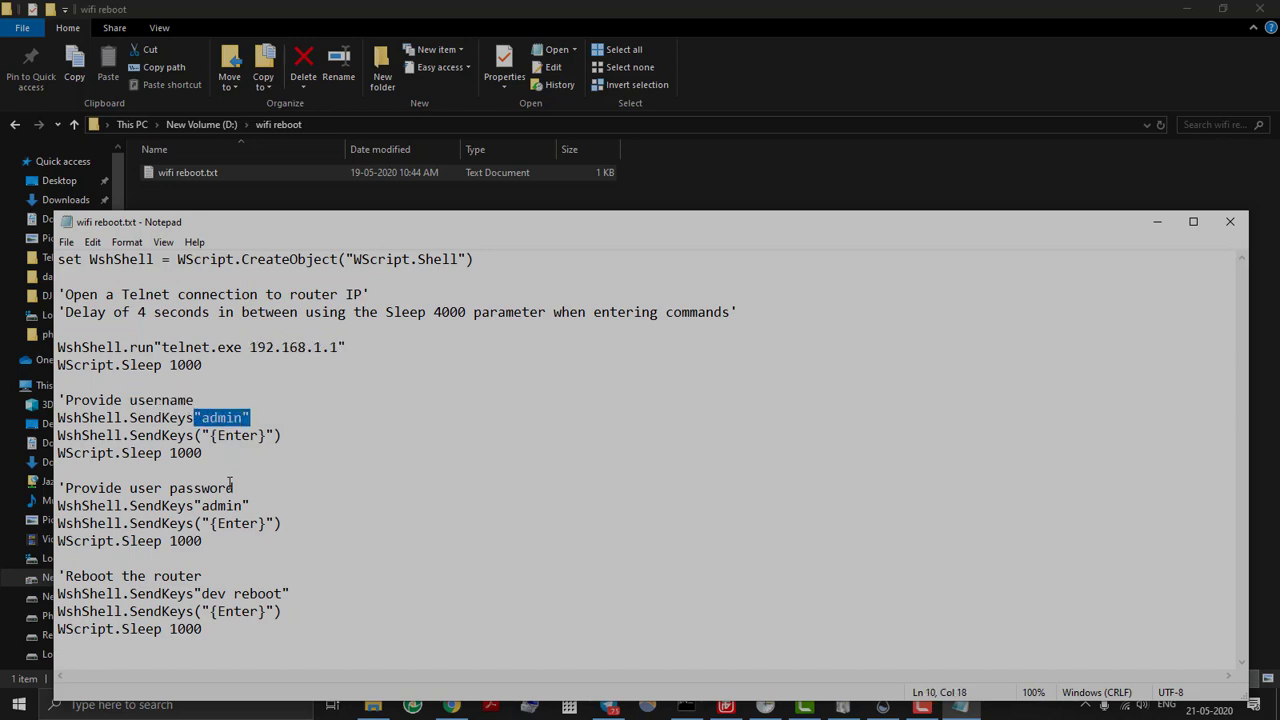
drag(234, 488, 167, 488)
drag(250, 505, 195, 506)
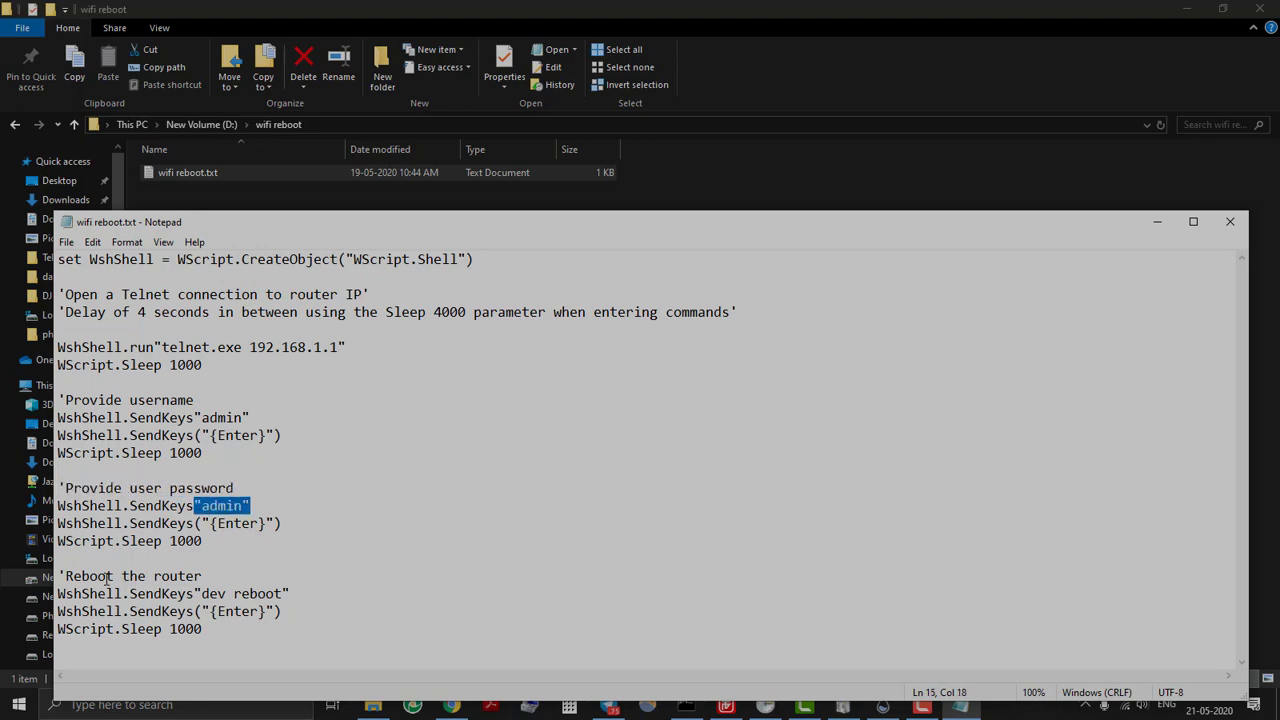
drag(208, 576, 58, 577)
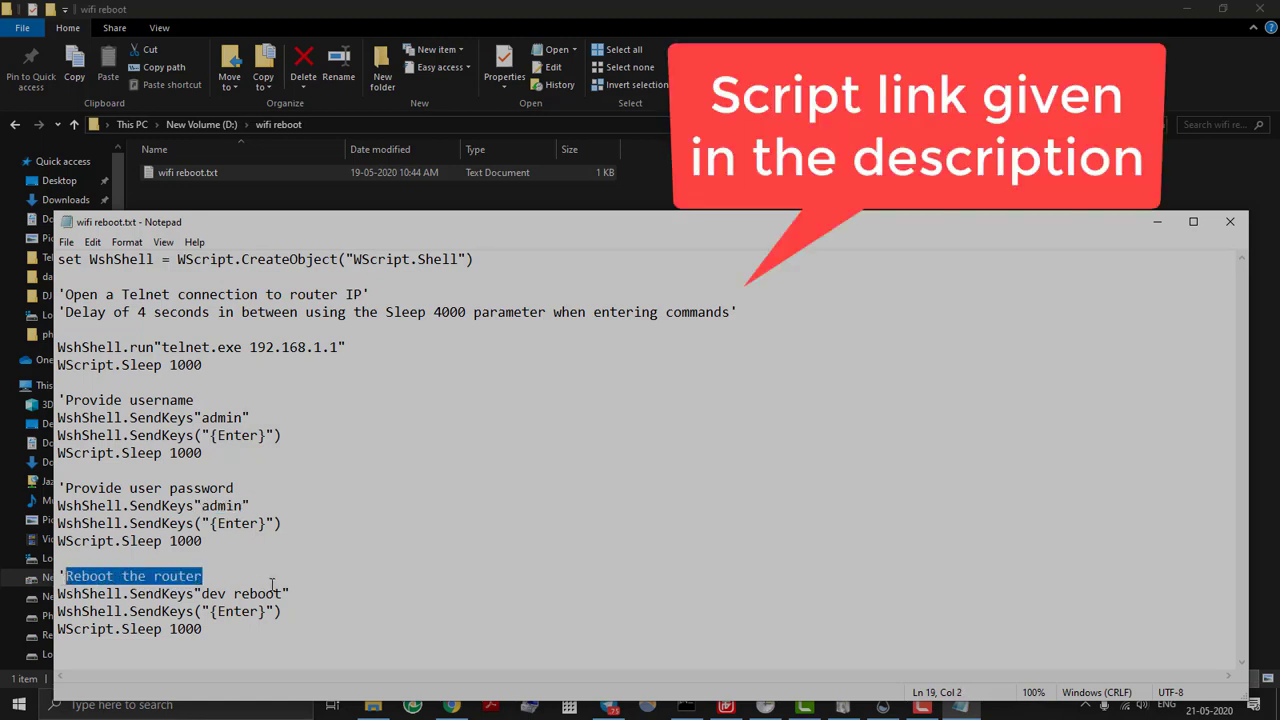
drag(290, 594, 194, 594)
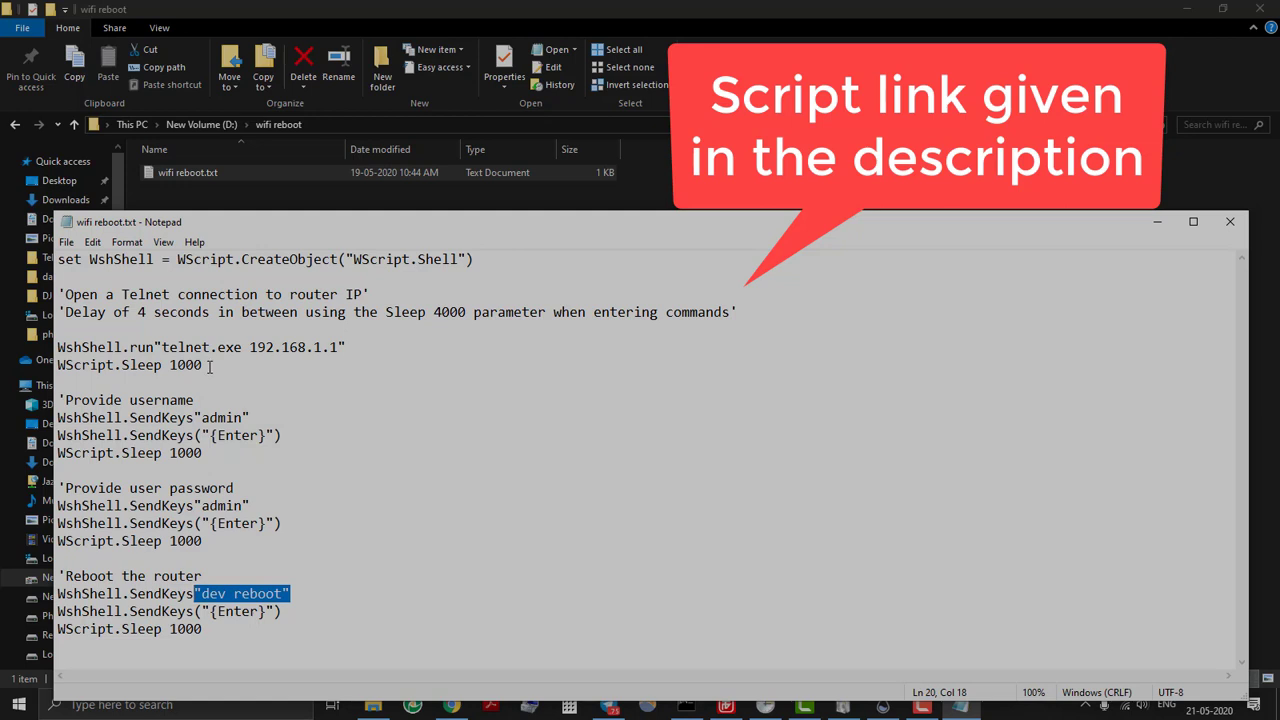
click(385, 558)
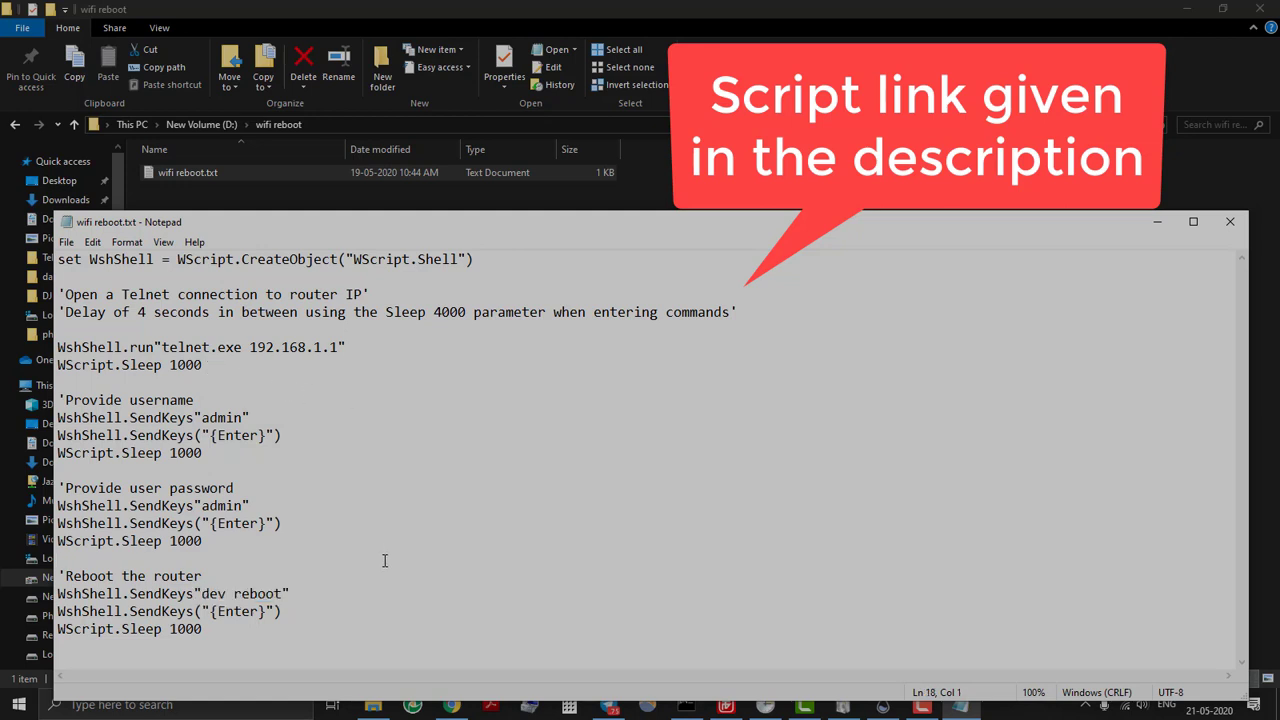
Close Notepad and rename wifi reboot.txt to wifi reboot.vbs, accepting the extension-change warning.
click(1235, 229)
right_click(235, 170)
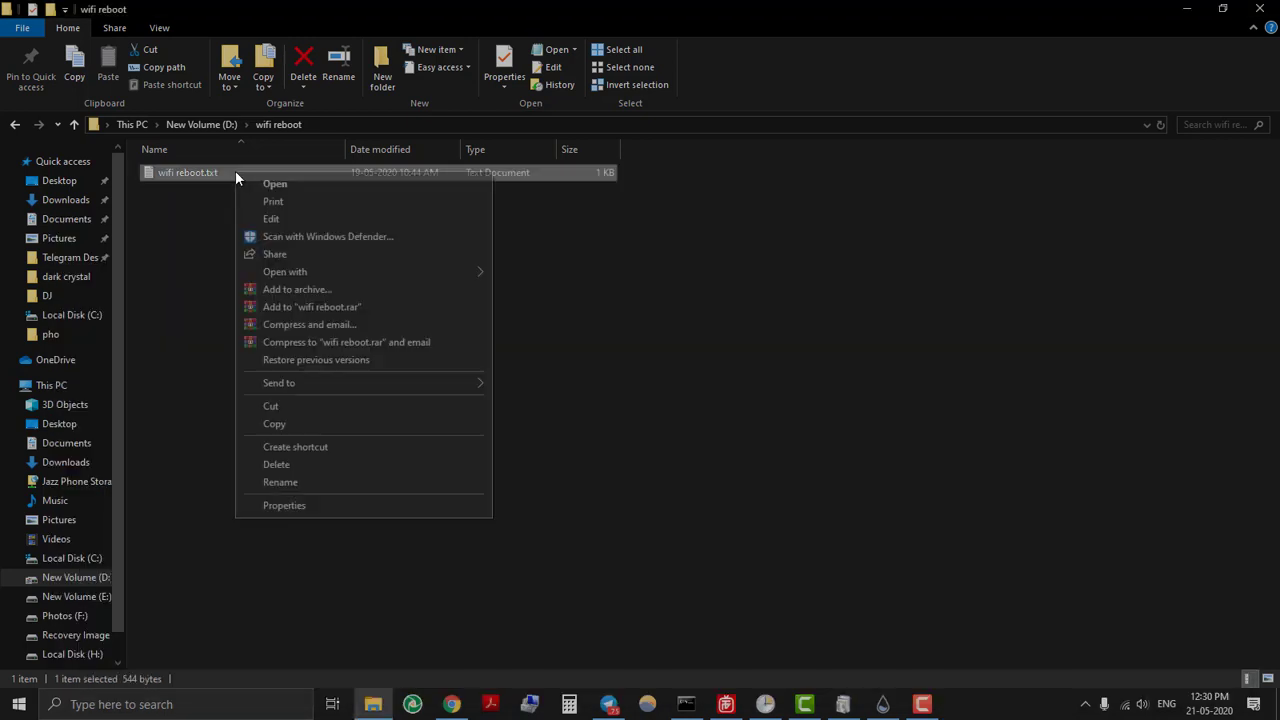
click(256, 482)
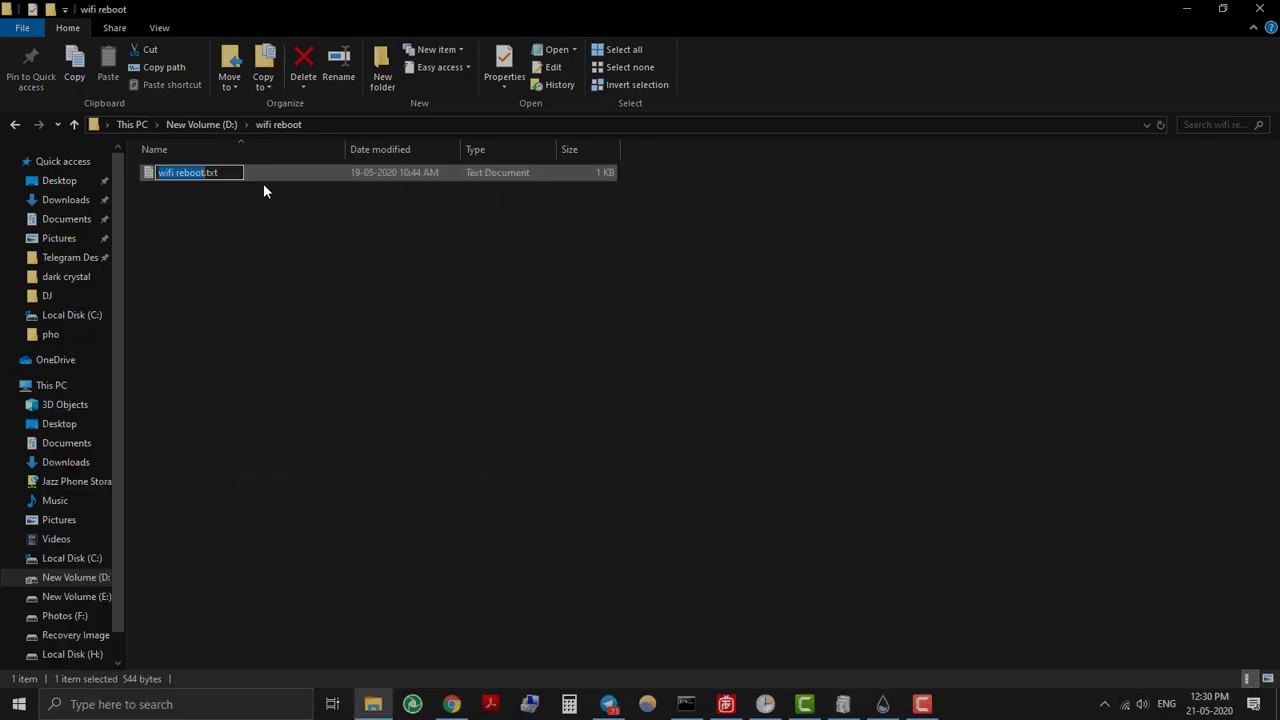
click(228, 175)
key(BackSpace)
key(BackSpace)
key(BackSpace)
text(vbs)
key(Return)
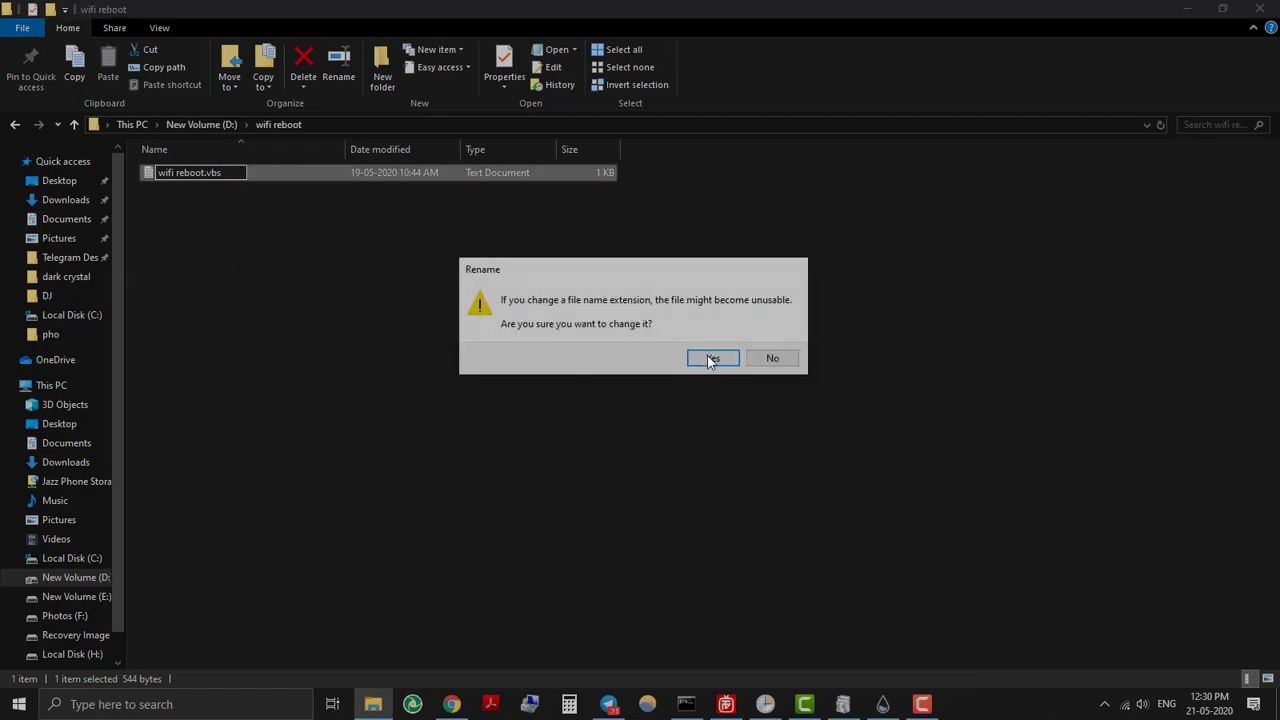
click(709, 357)
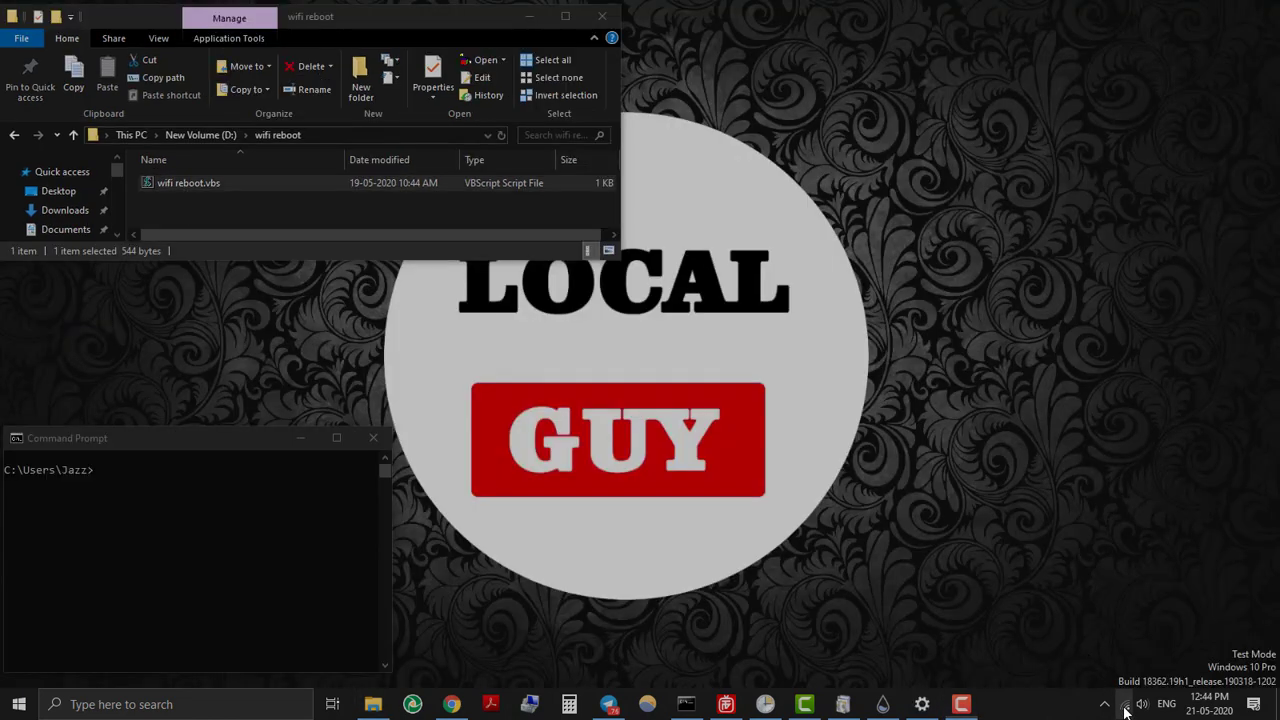
click(1124, 704)
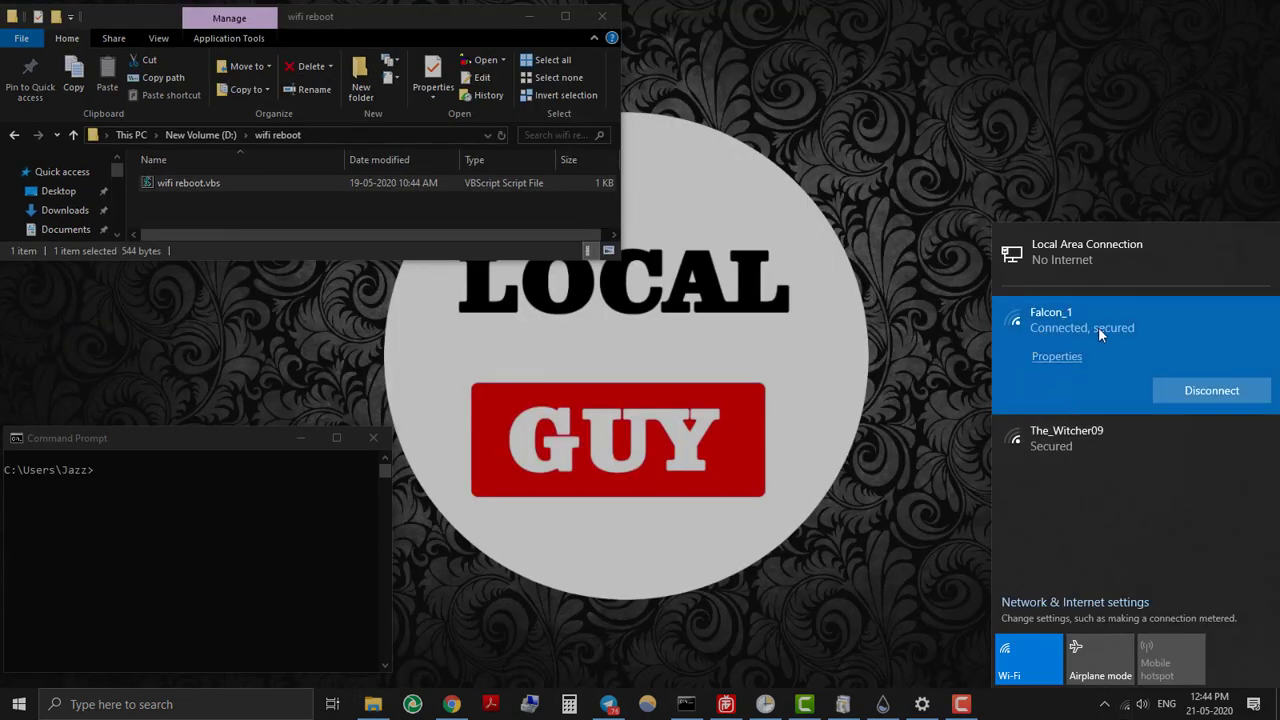
Run ping google.com -t in Command Prompt for a continuous ping.
click(232, 512)
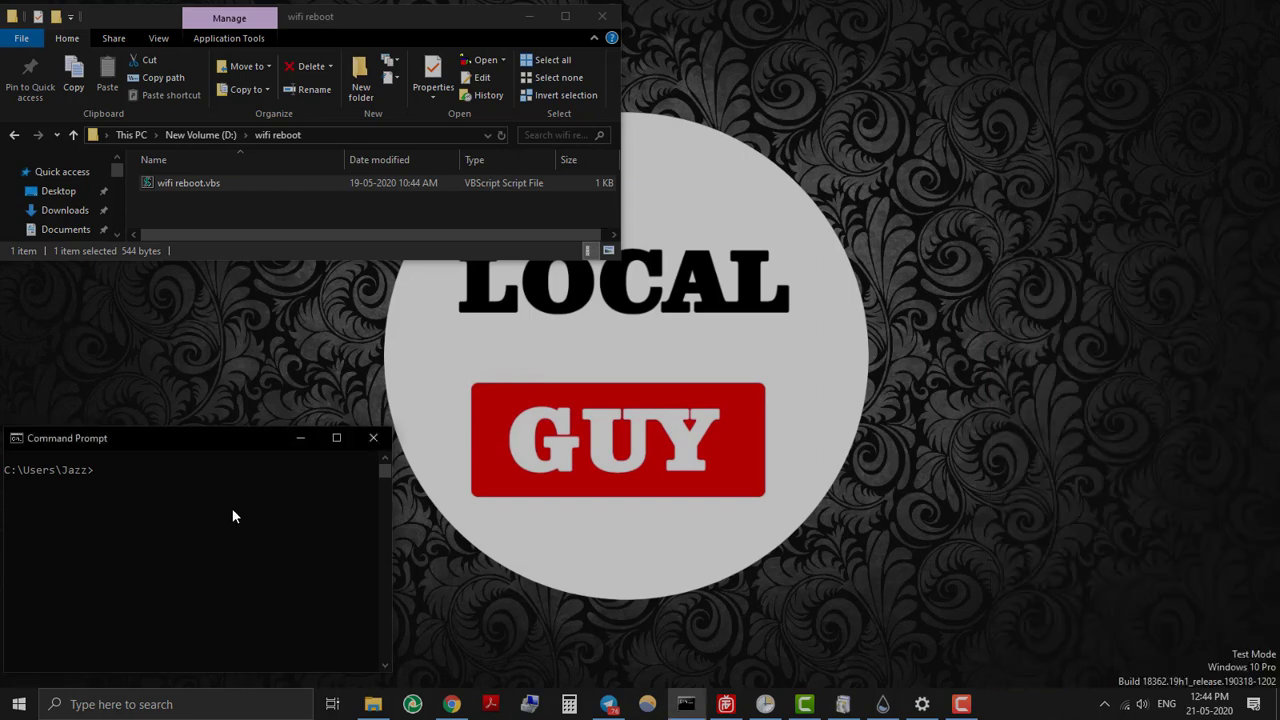
text(ping google.com -t)
key(Return)
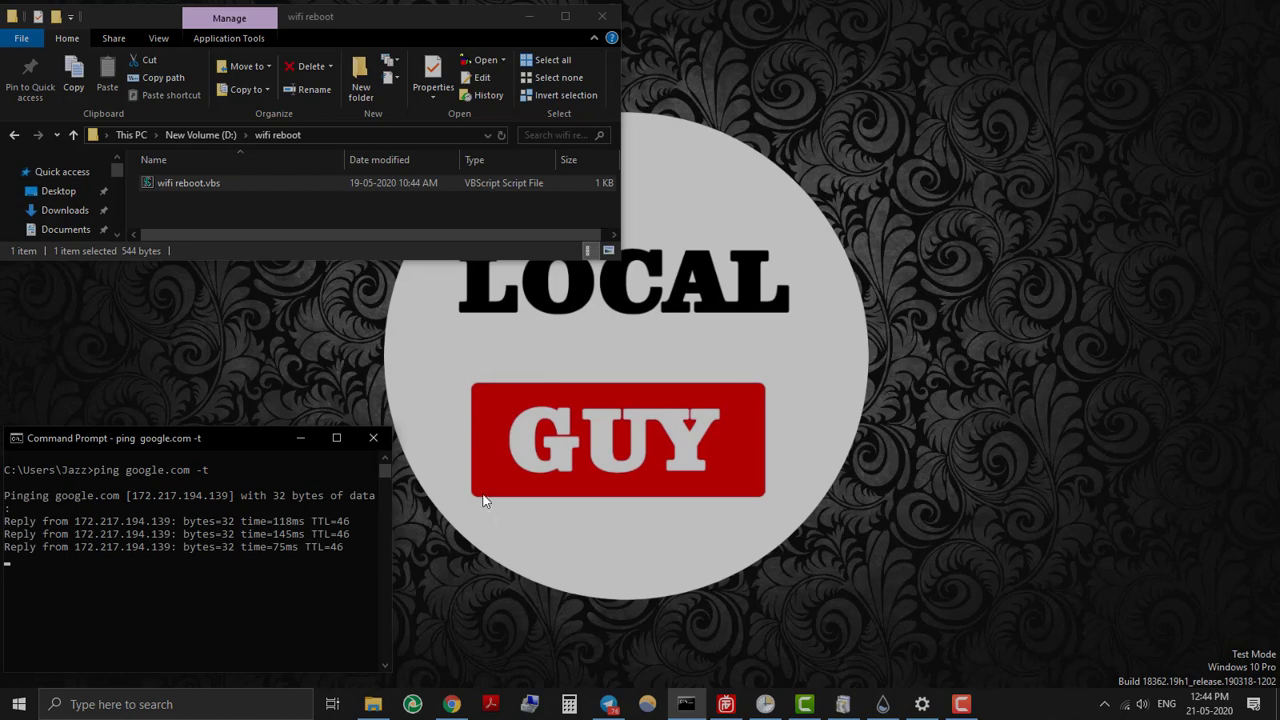
Run wifi reboot.vbs, watch the ping time out, and check the wifi reconnects.
double_click(223, 184)
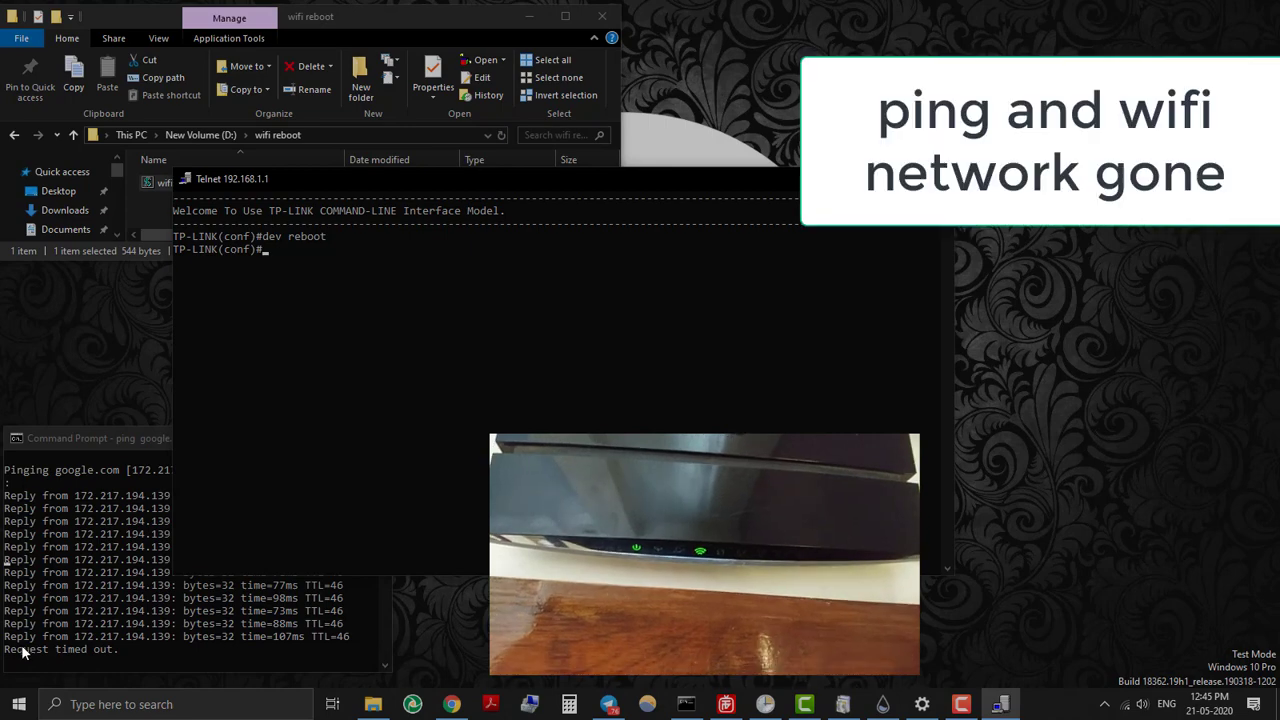
click(115, 440)
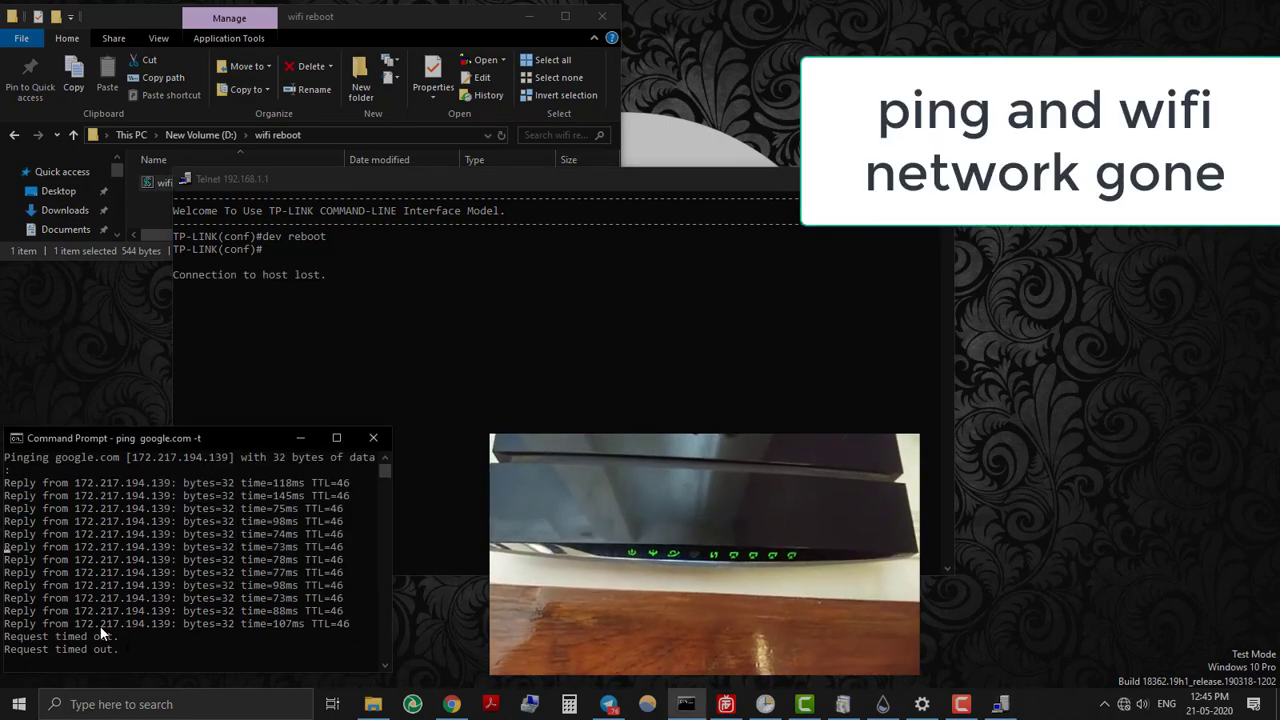
click(1124, 704)
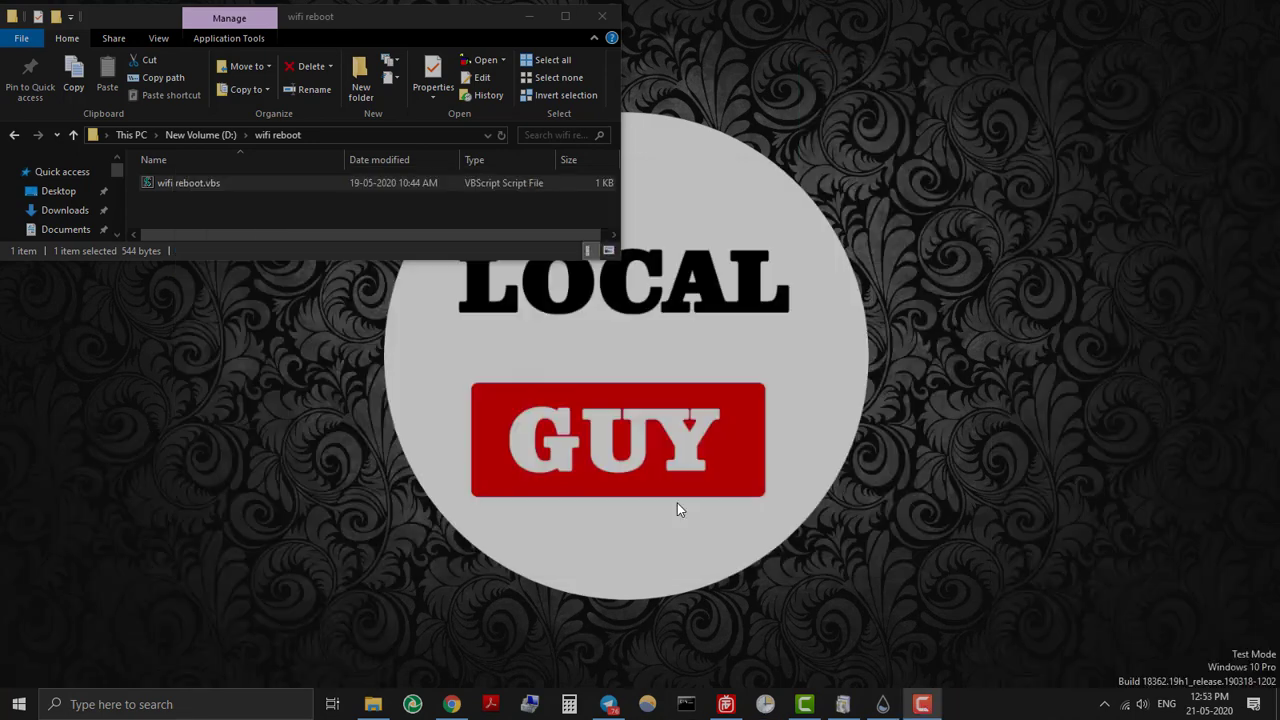
Launch Task Scheduler via a 'sche' search and add a 'wifi reboot' folder under Task Scheduler Library.
click(120, 704)
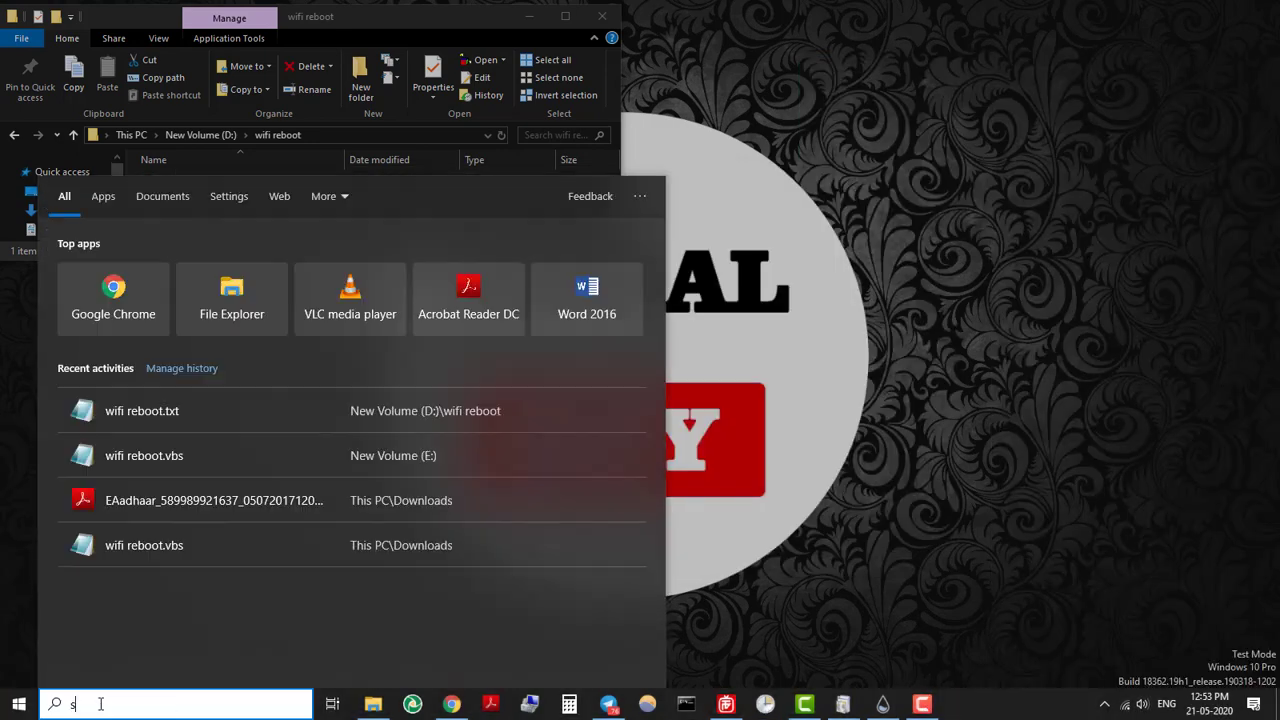
text(sche)
key(Return)
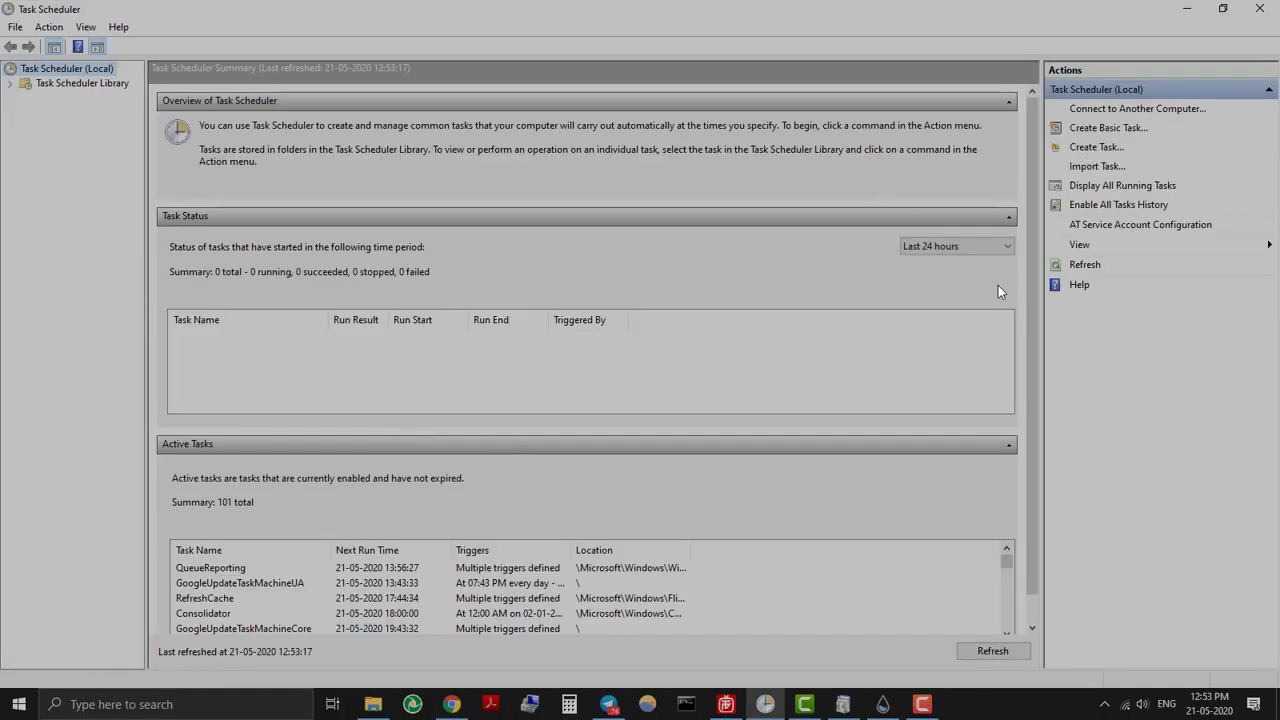
click(82, 83)
click(1096, 205)
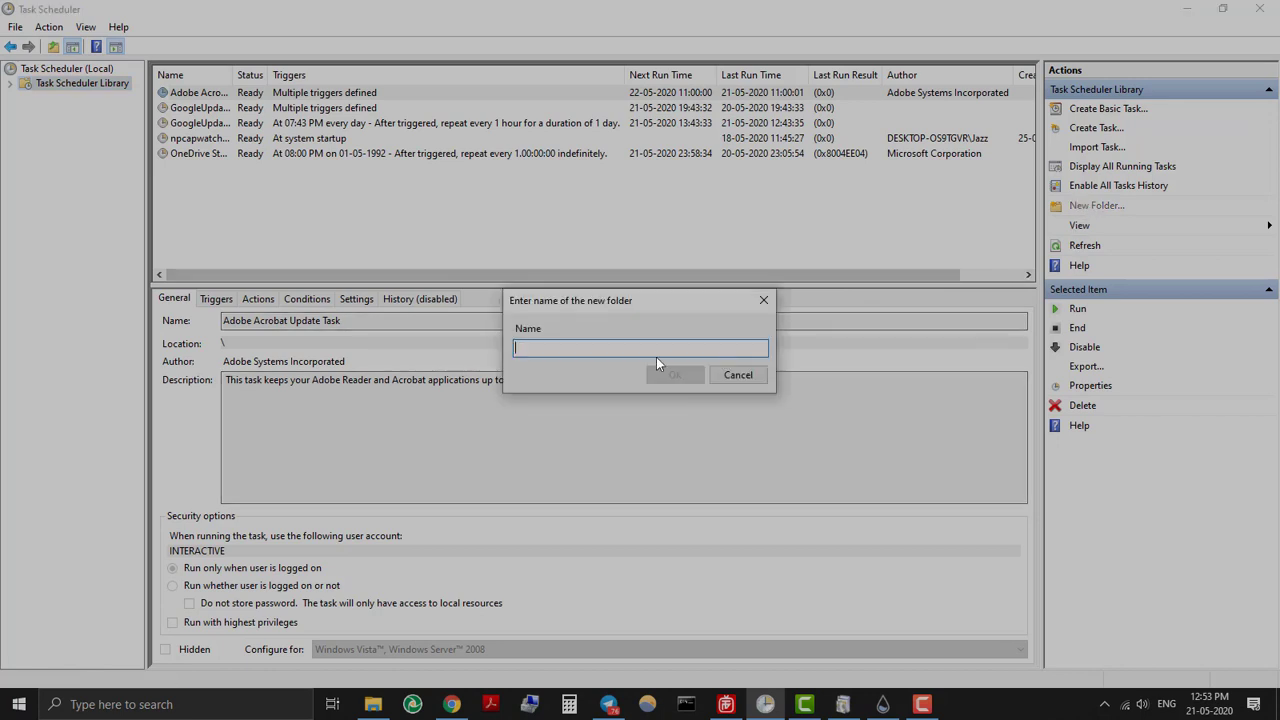
text(wifi reboot)
key(Return)
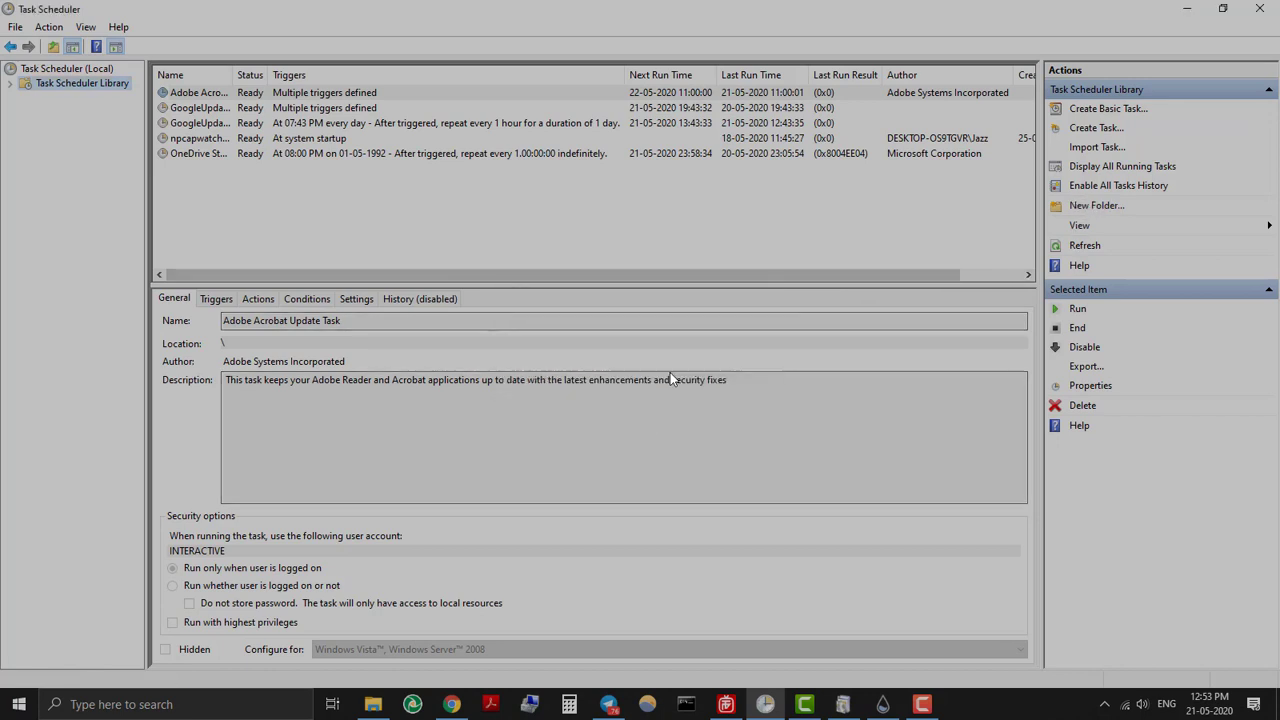
Start a basic task named 'reboot wifi' described 'schedule wifi reboot daily 0600'.
click(74, 157)
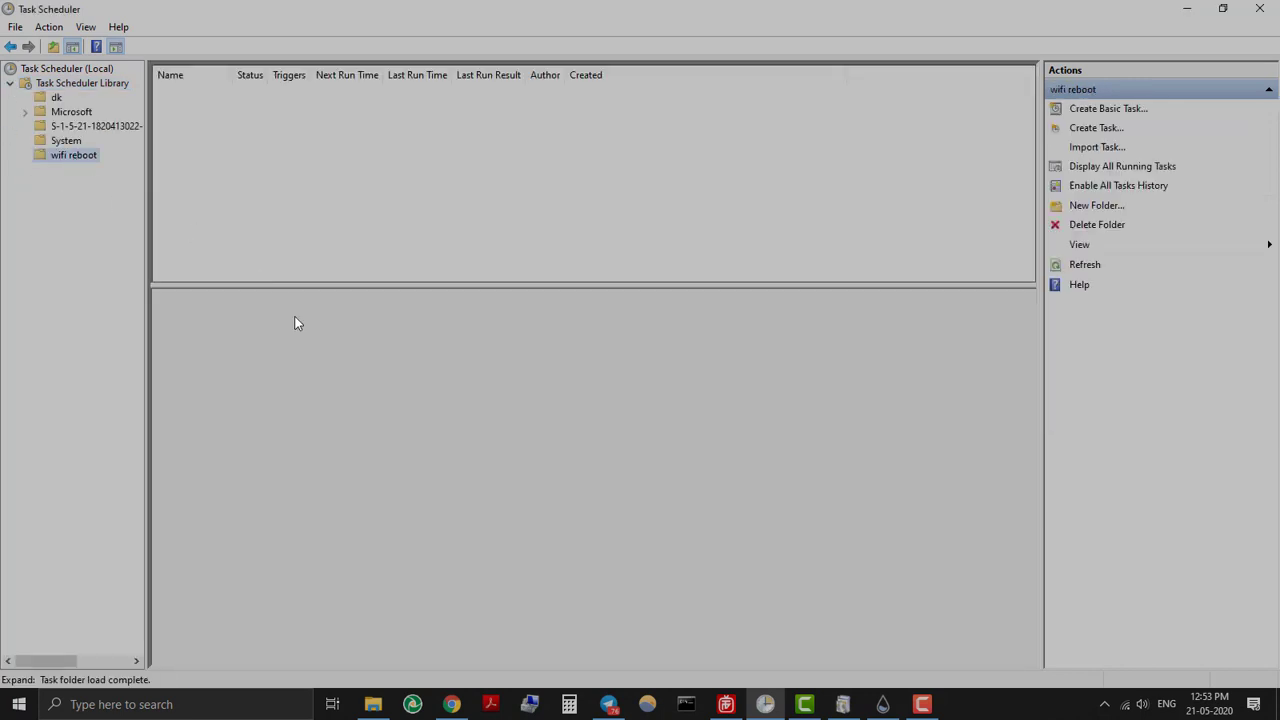
click(1106, 109)
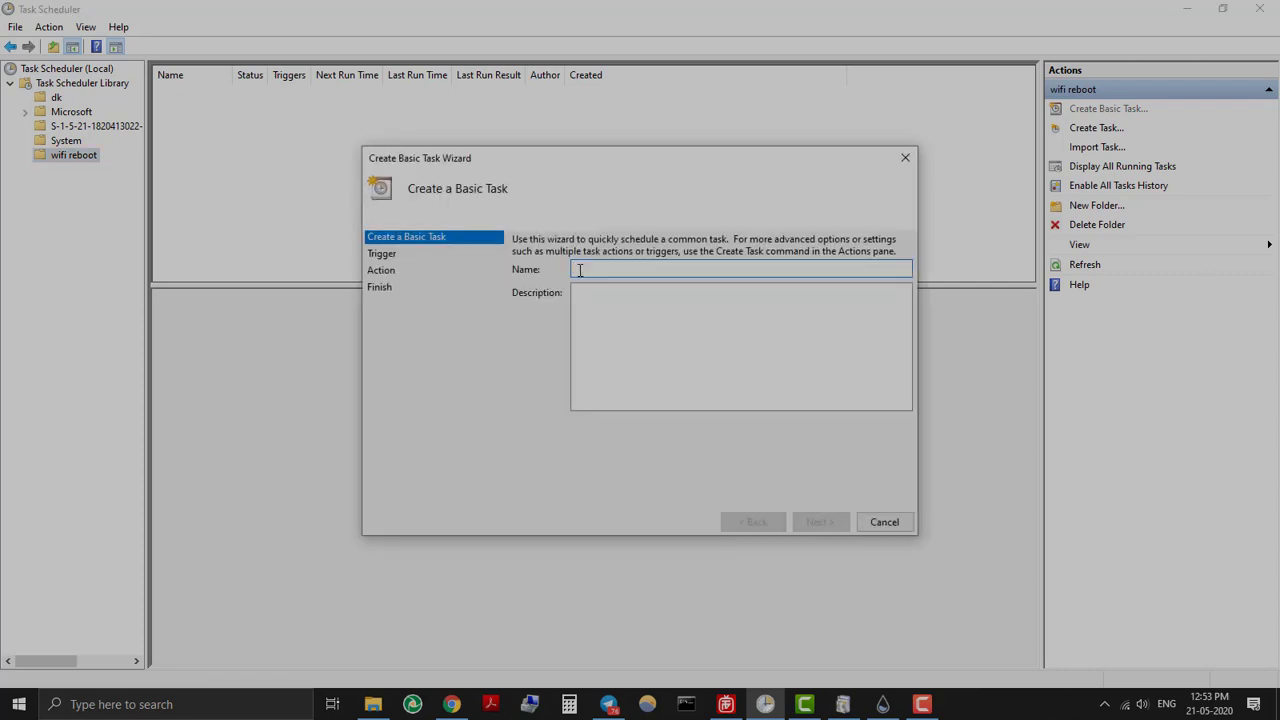
text(reboot wifi)
click(693, 370)
text(schedule wifi reboot)
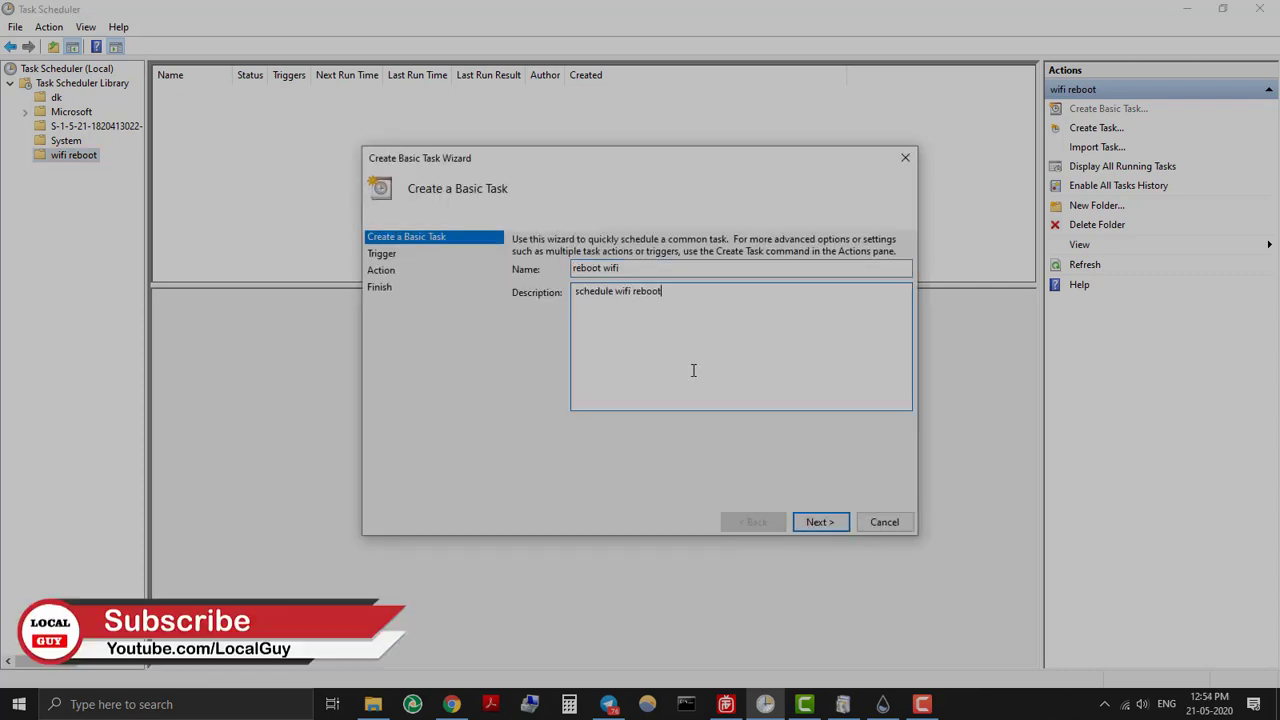
text( daily 0600AM)
click(820, 522)
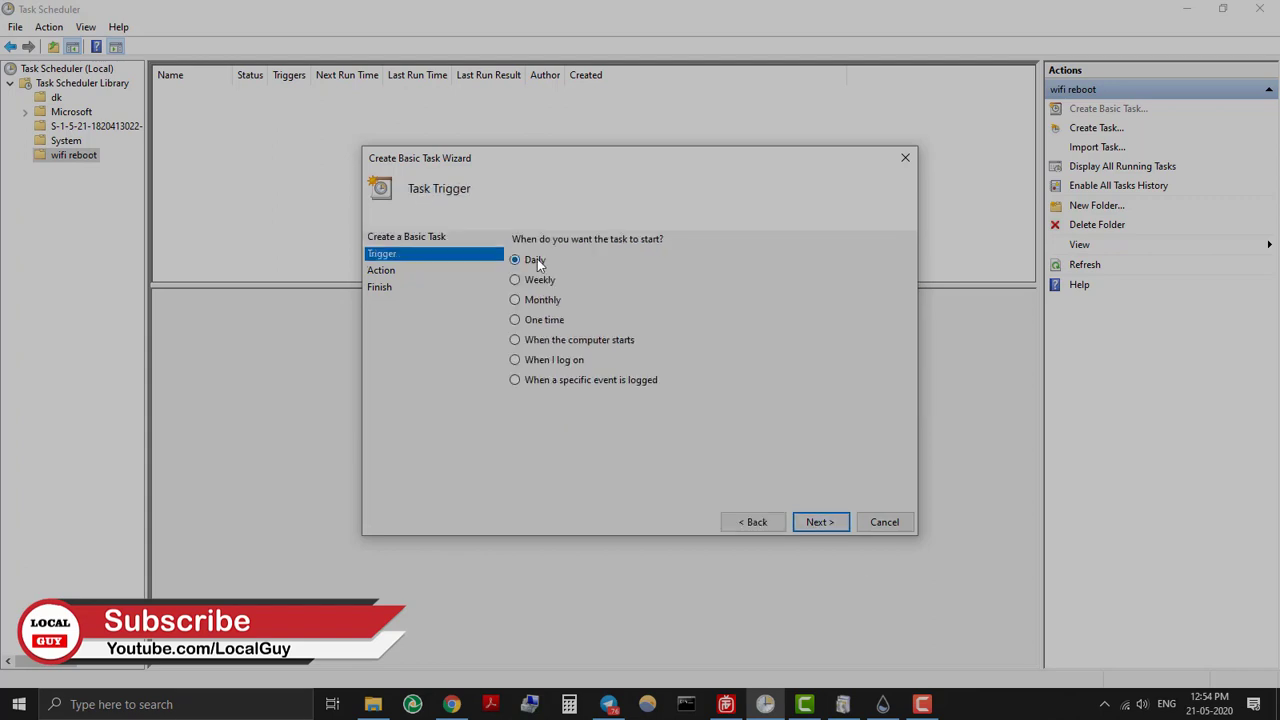
Set the task's trigger to Daily, starting at 06:00.
click(520, 294)
double_click(522, 262)
click(632, 246)
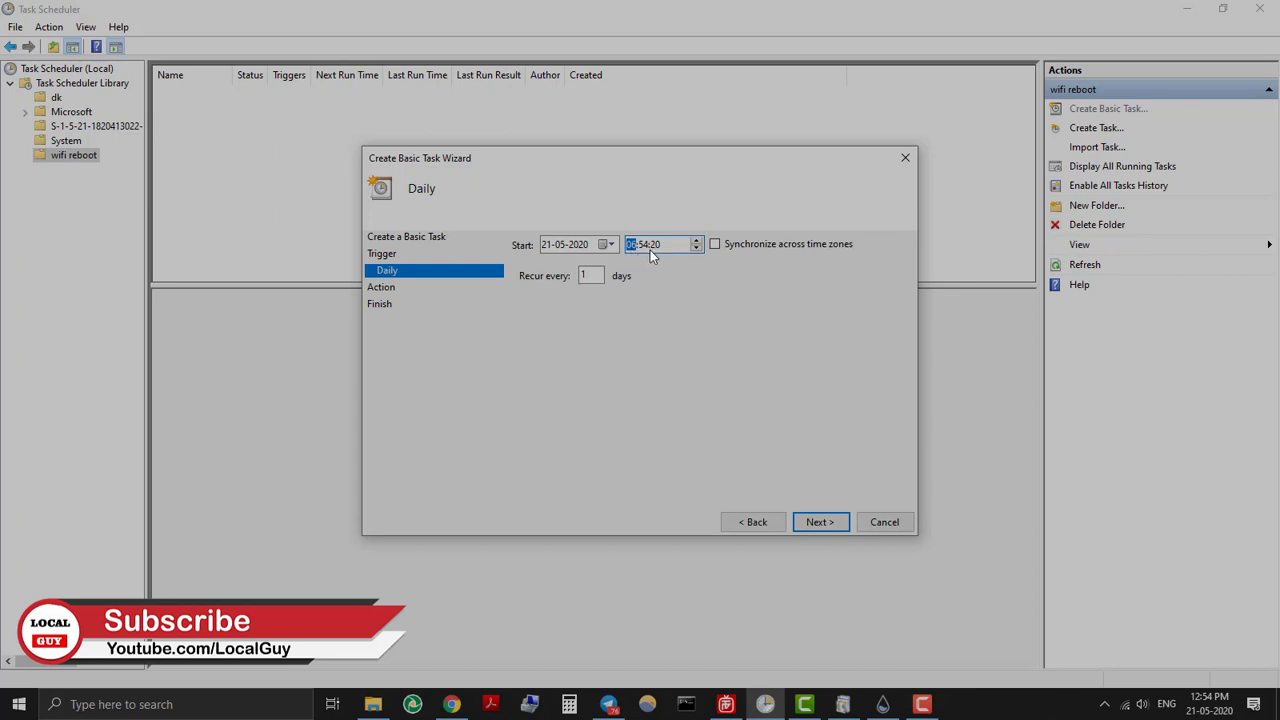
text(0600)
click(824, 521)
Set the action to start wscript.exe with the wifi reboot.vbs path as argument, and finish.
click(828, 524)
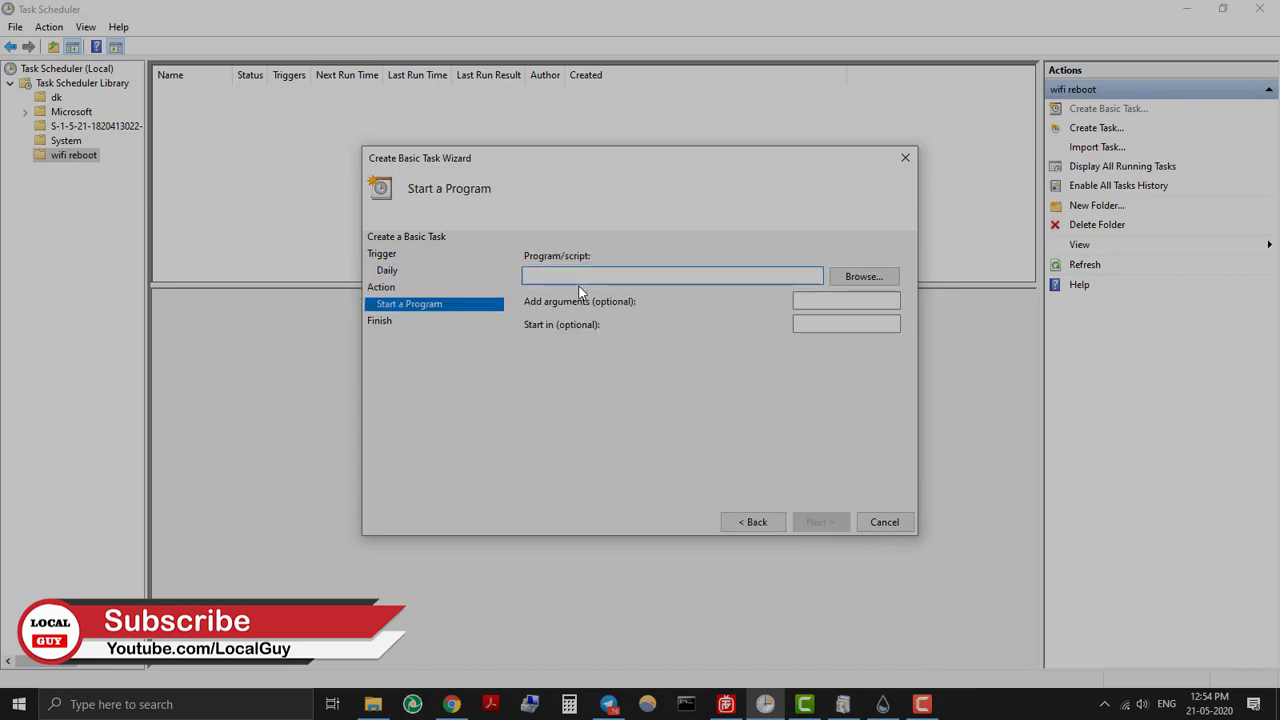
text(wscript.exe)
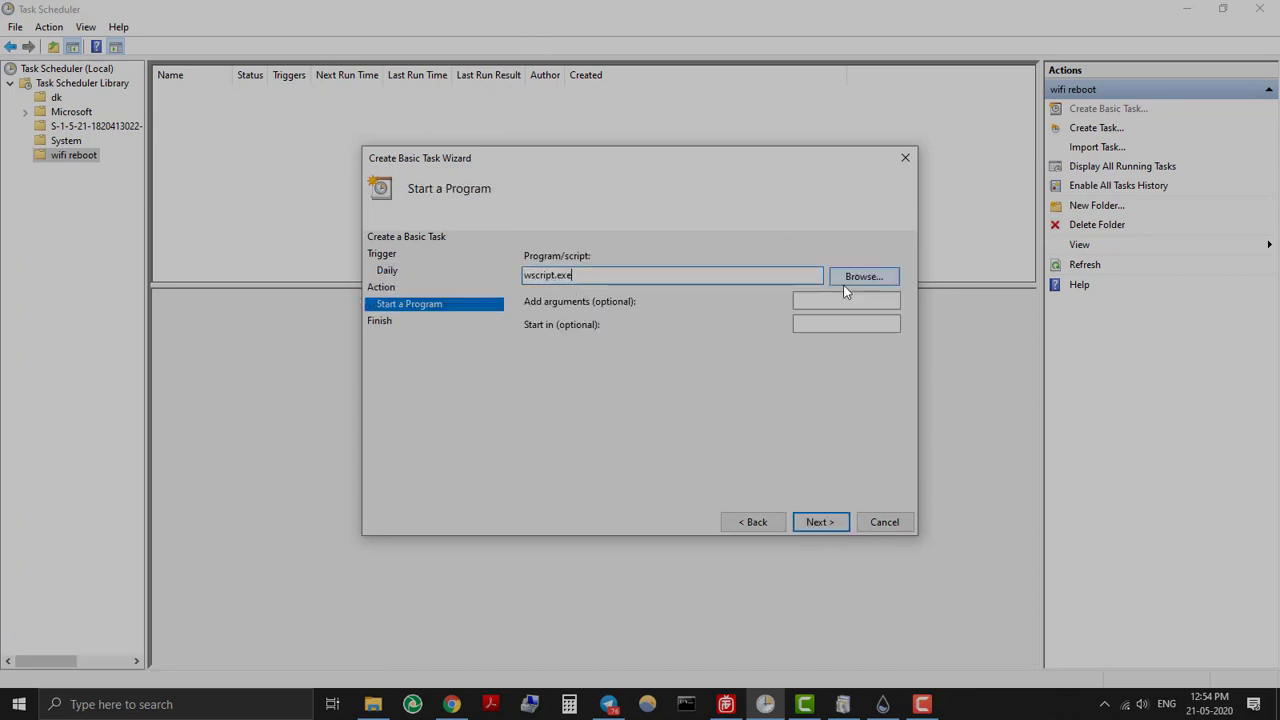
click(843, 300)
key(ctrl+v)
drag(868, 307, 749, 302)
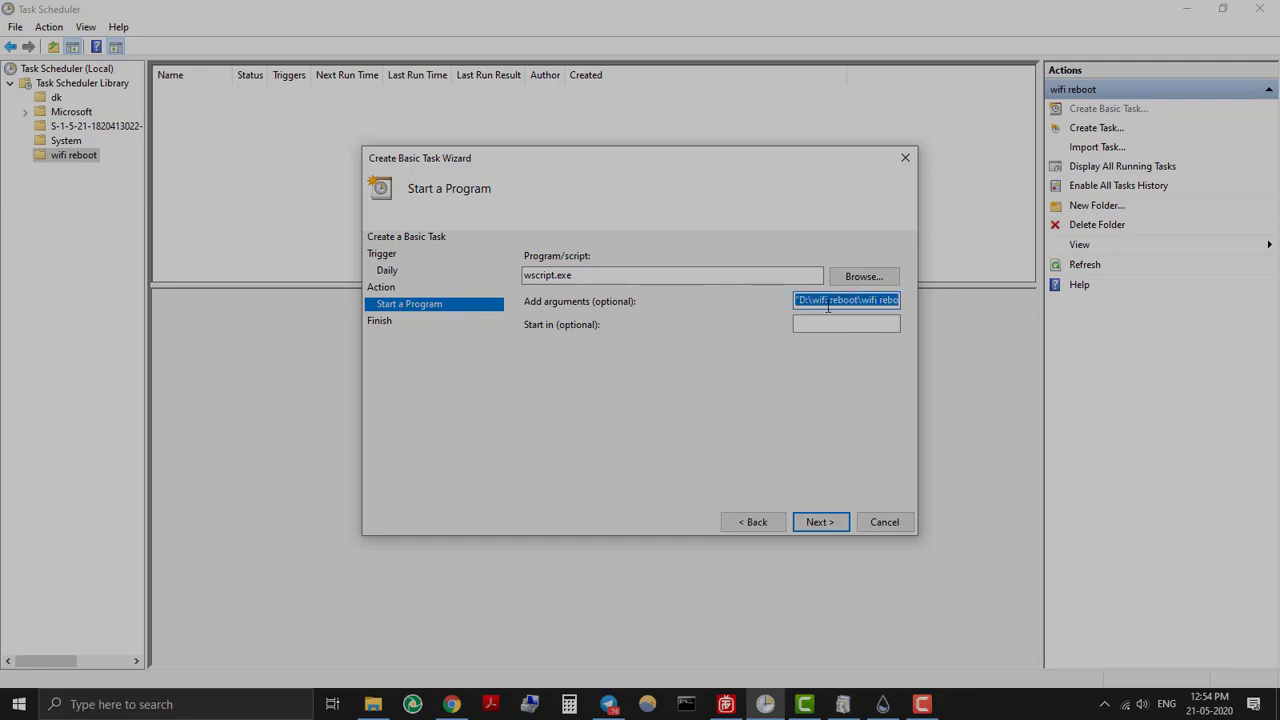
key(Tab)
key(shift+Tab)
click(372, 704)
click(364, 128)
click(826, 534)
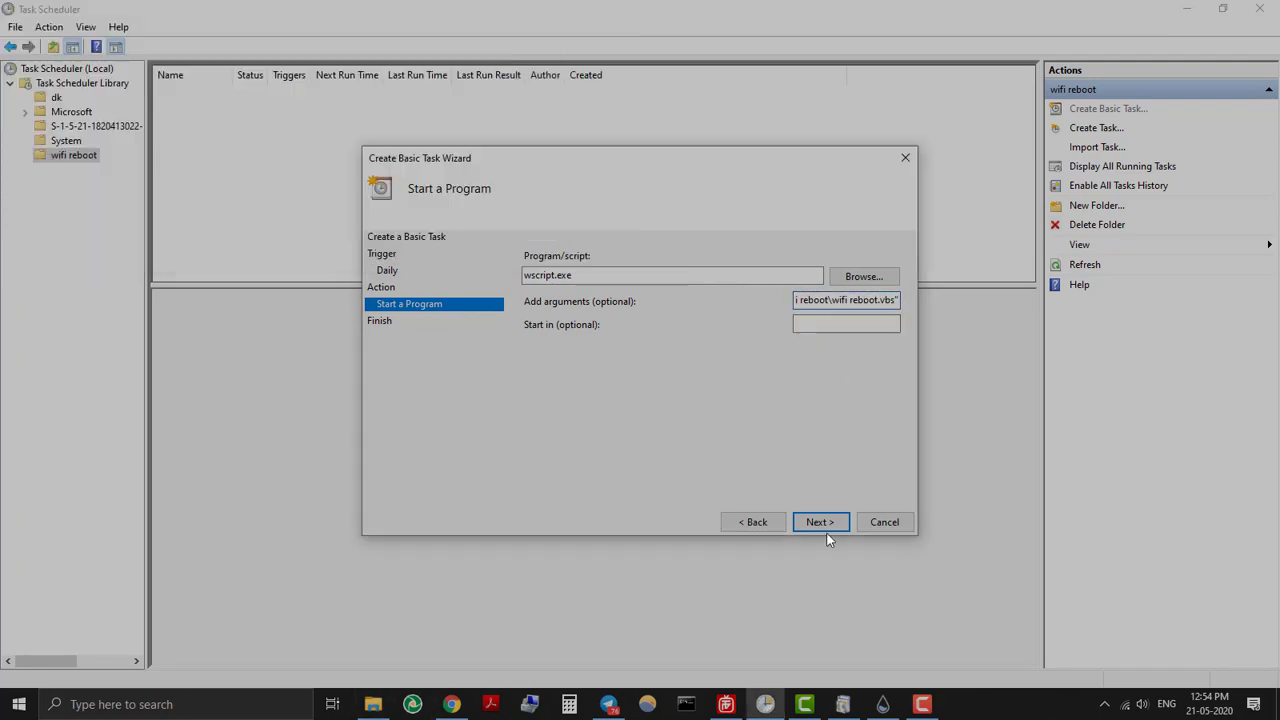
click(824, 526)
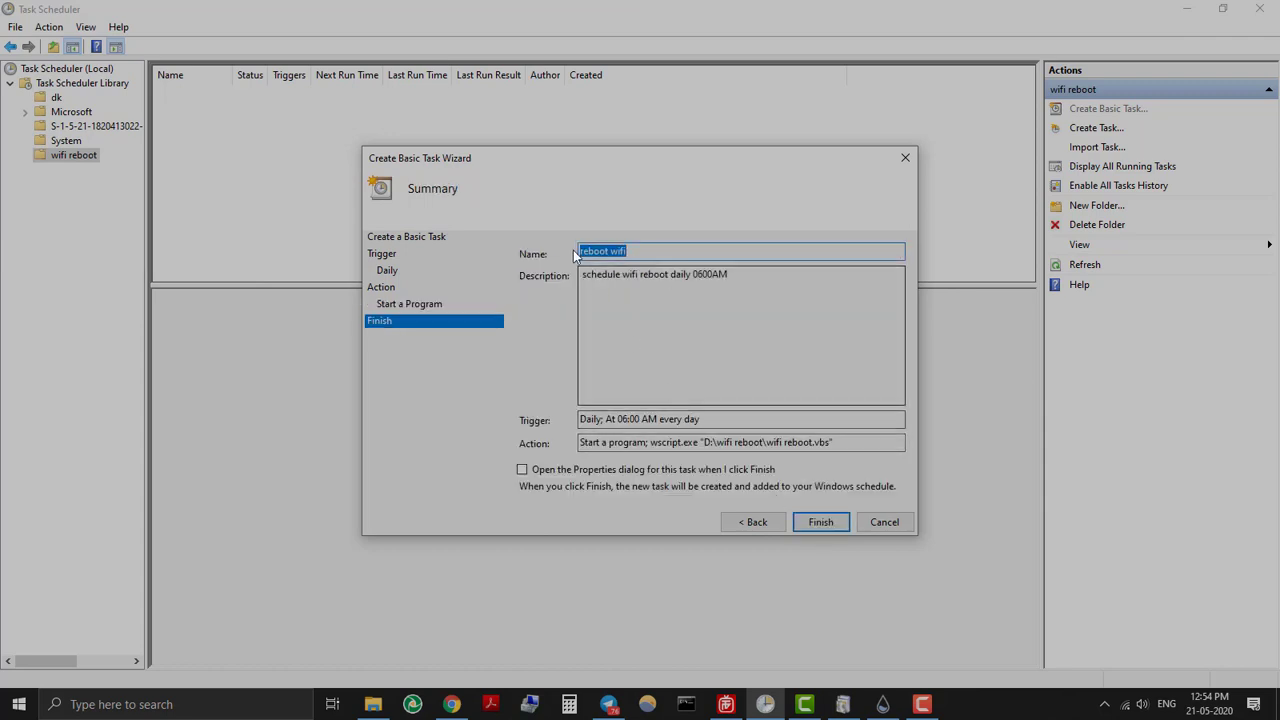
click(821, 522)
Select the reboot wifi task and widen the Triggers column to show 'At 06:00 AM every day'.
click(222, 93)
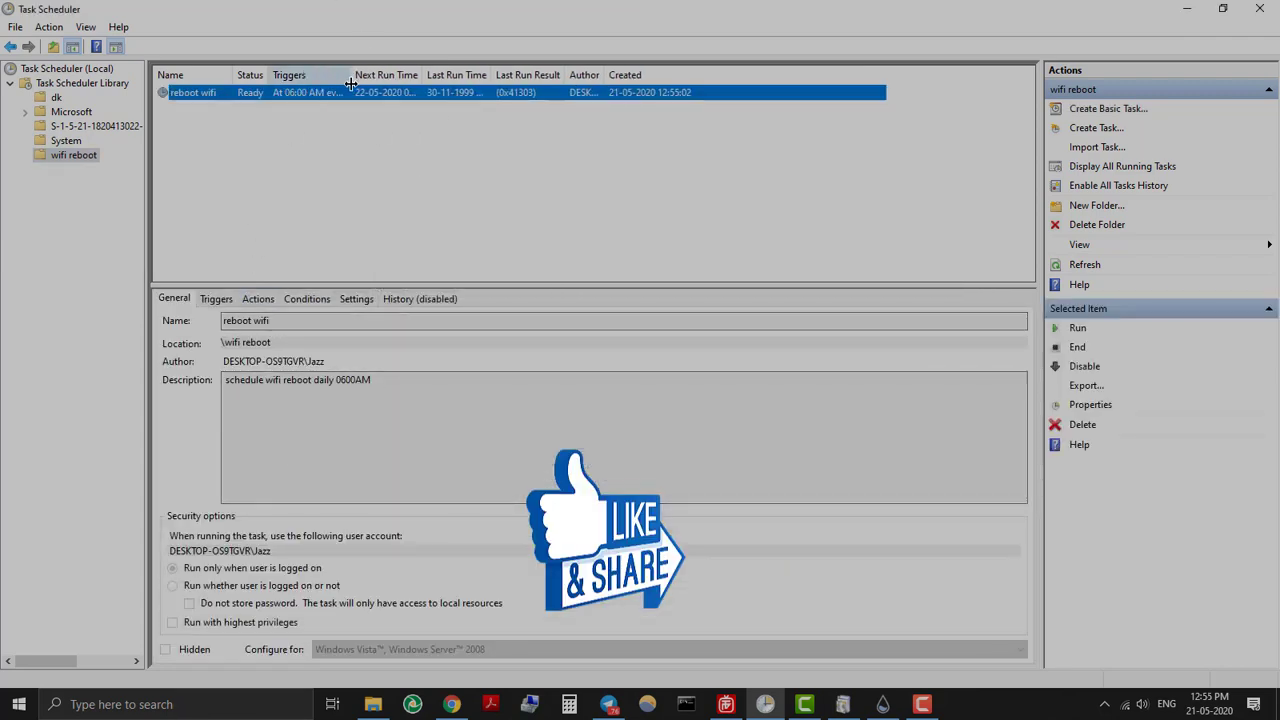
drag(356, 83, 492, 80)
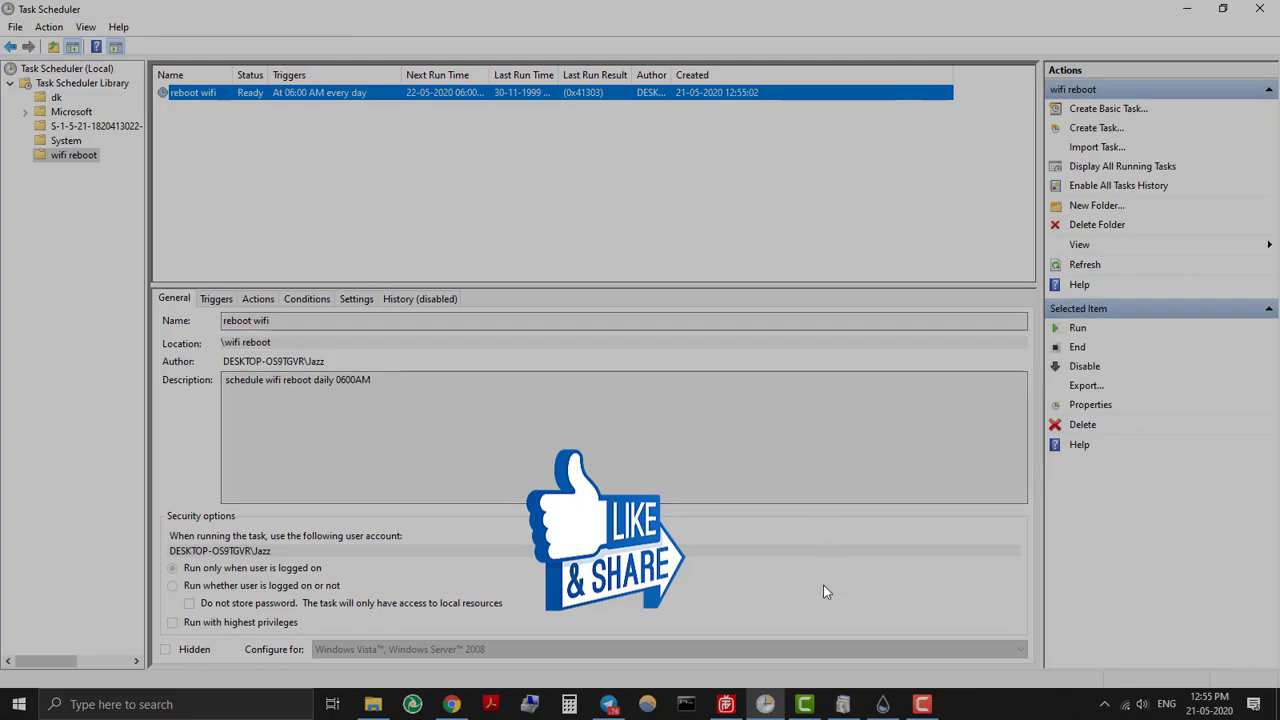